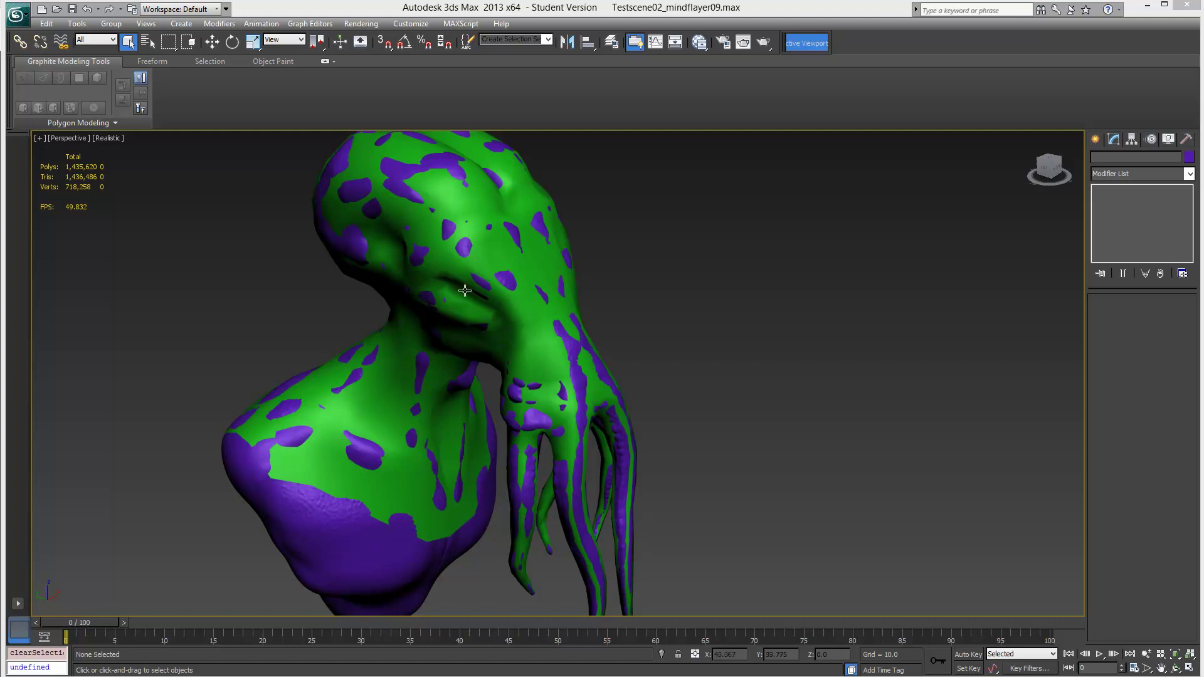
Launch GetBaked from the Rendering menu and collapse its Status and Cage Assist rollouts.
click(360, 23)
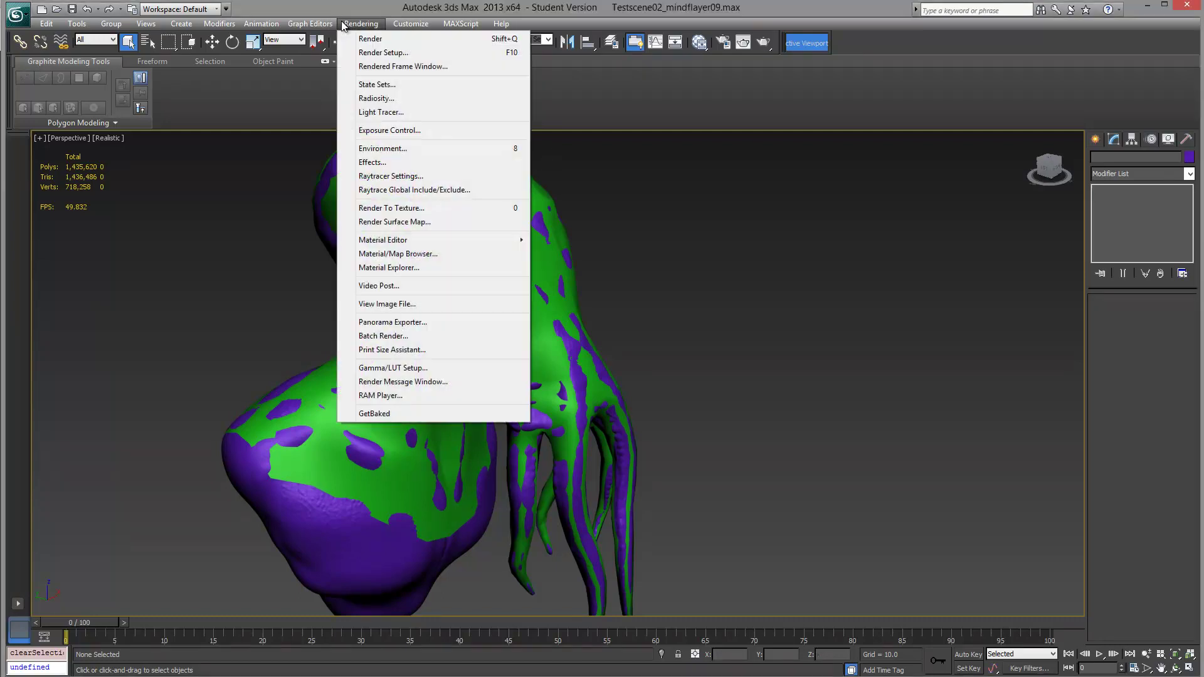
click(389, 415)
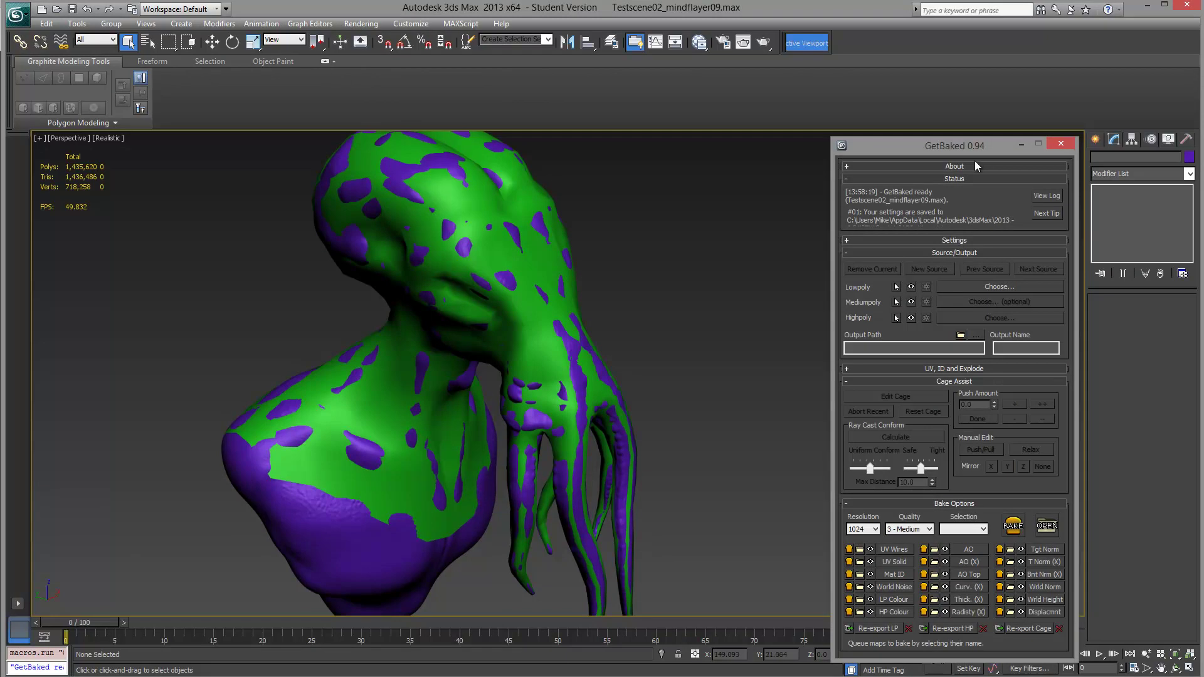
click(966, 179)
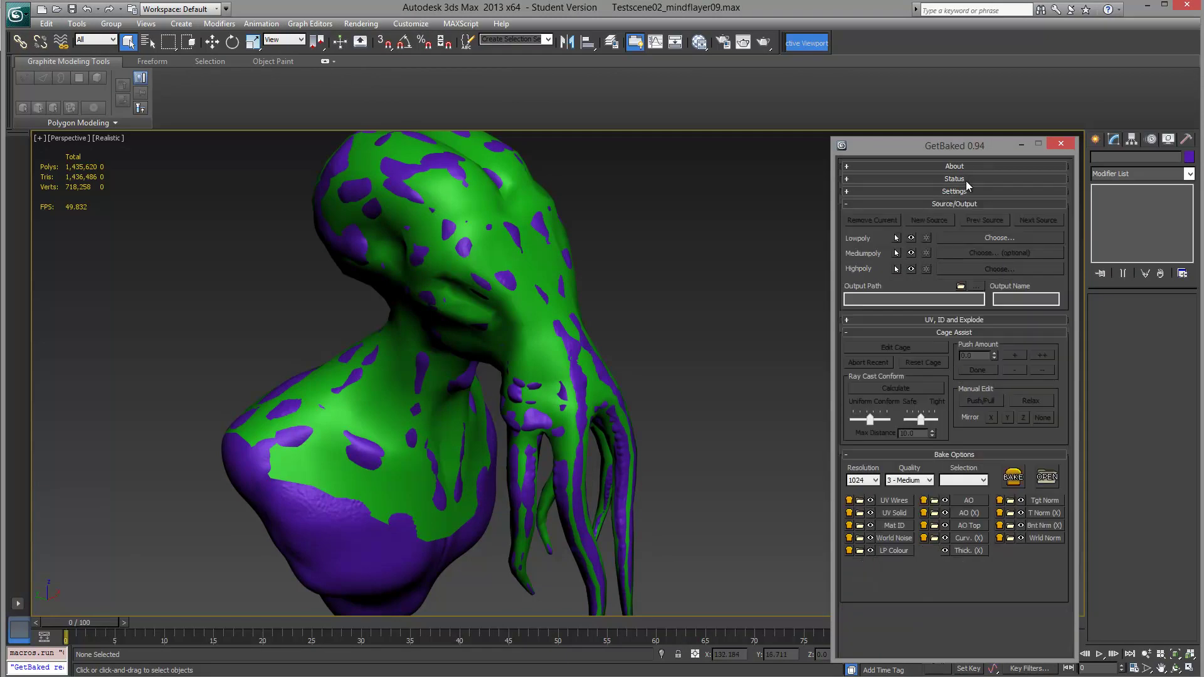
click(956, 333)
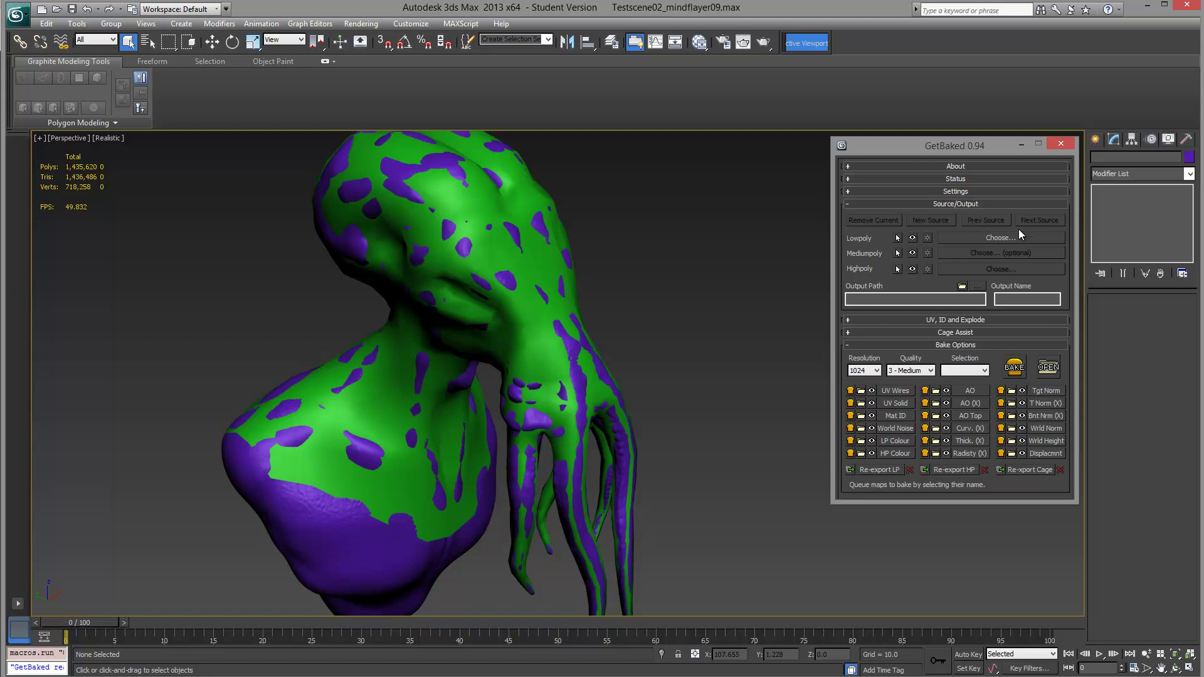
Set Mindflayer_LP as the GetBaked lowpoly source from the scene object list.
click(980, 237)
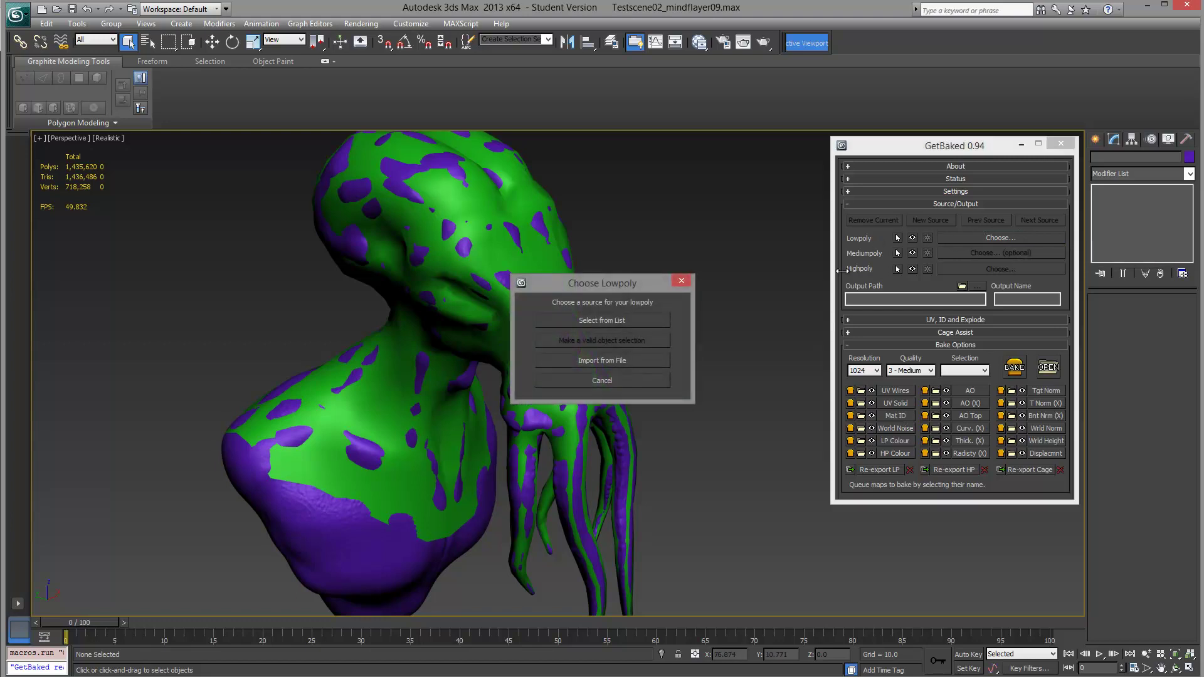
click(572, 321)
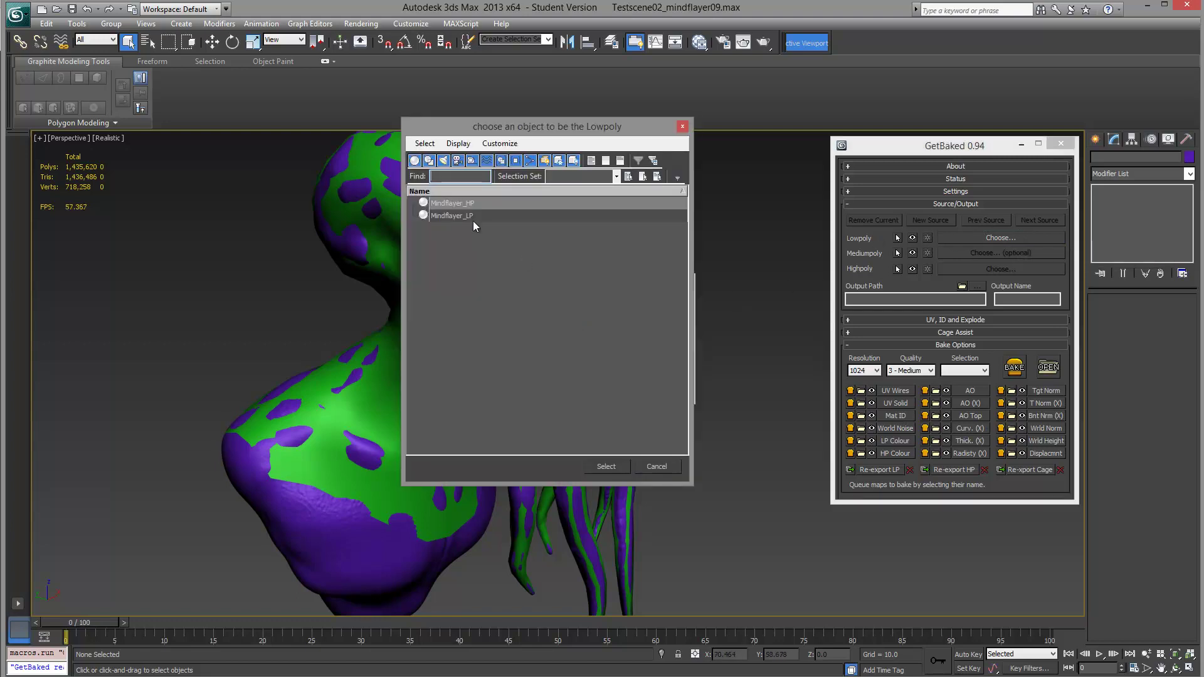
click(472, 204)
click(470, 216)
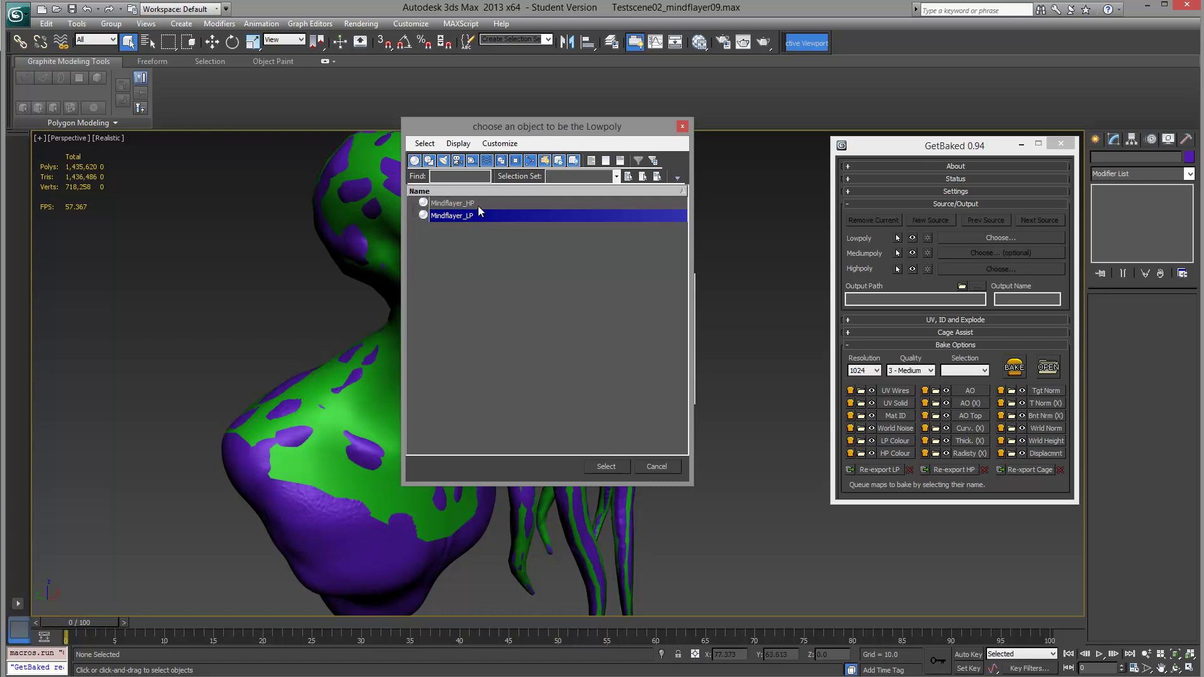
double_click(476, 215)
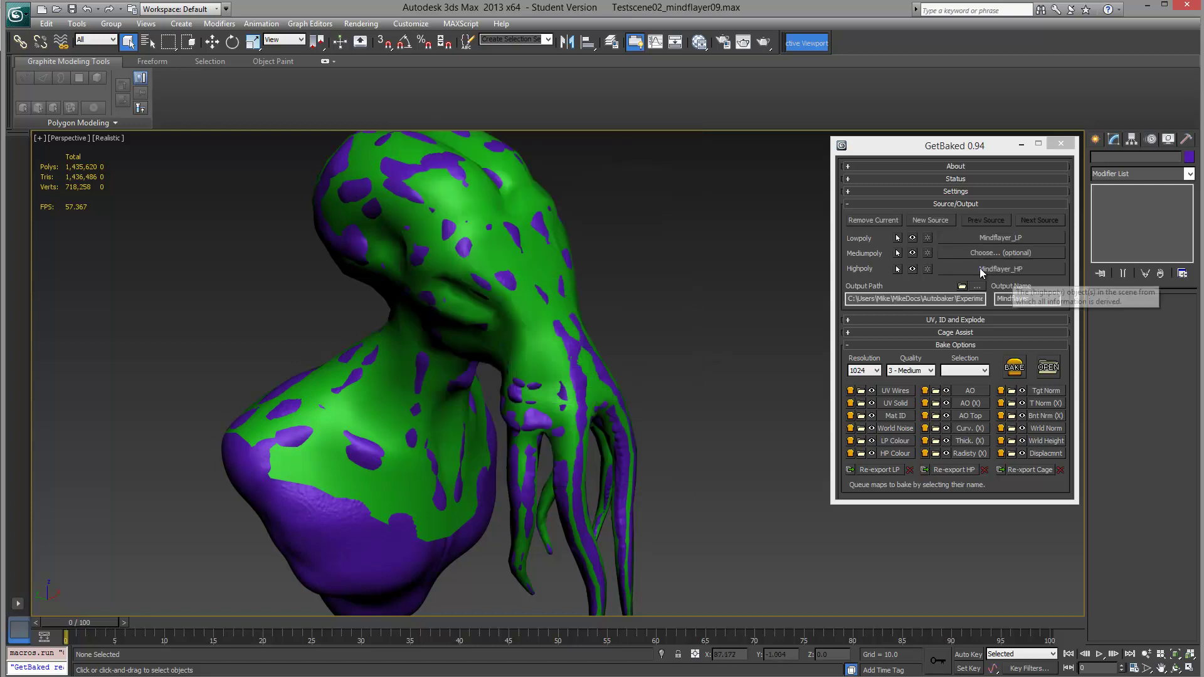
Review the highpoly chooser showing Mindflayer_HP and cancel without changes.
click(1022, 269)
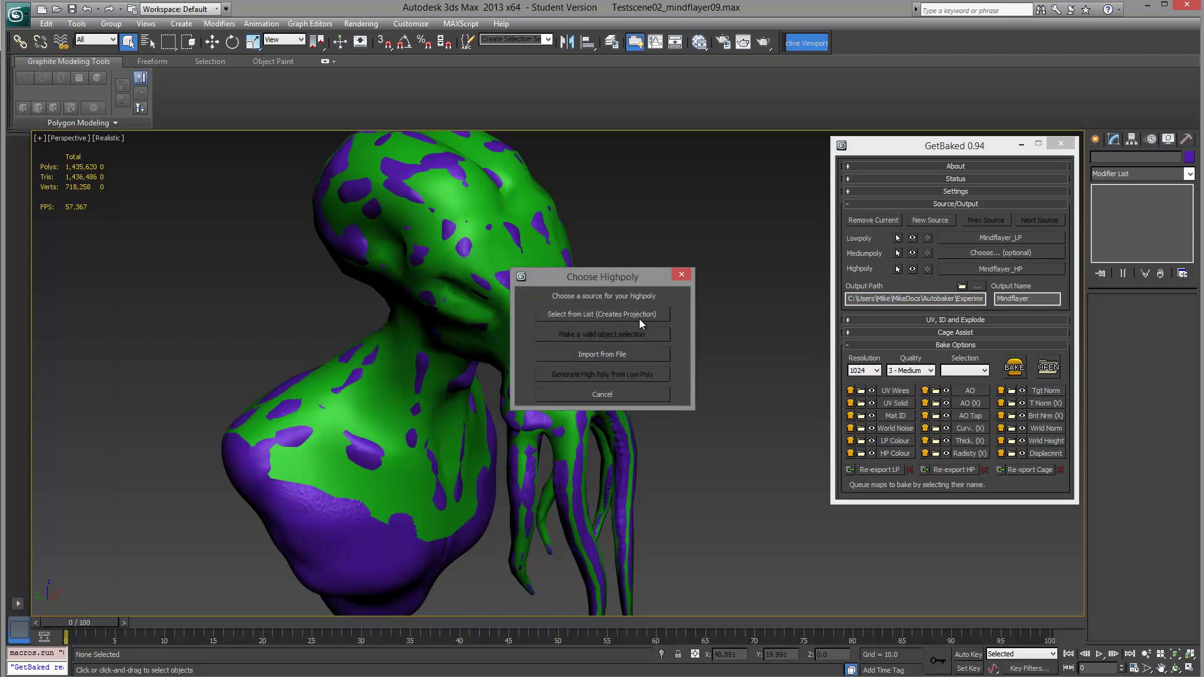
click(592, 319)
click(474, 204)
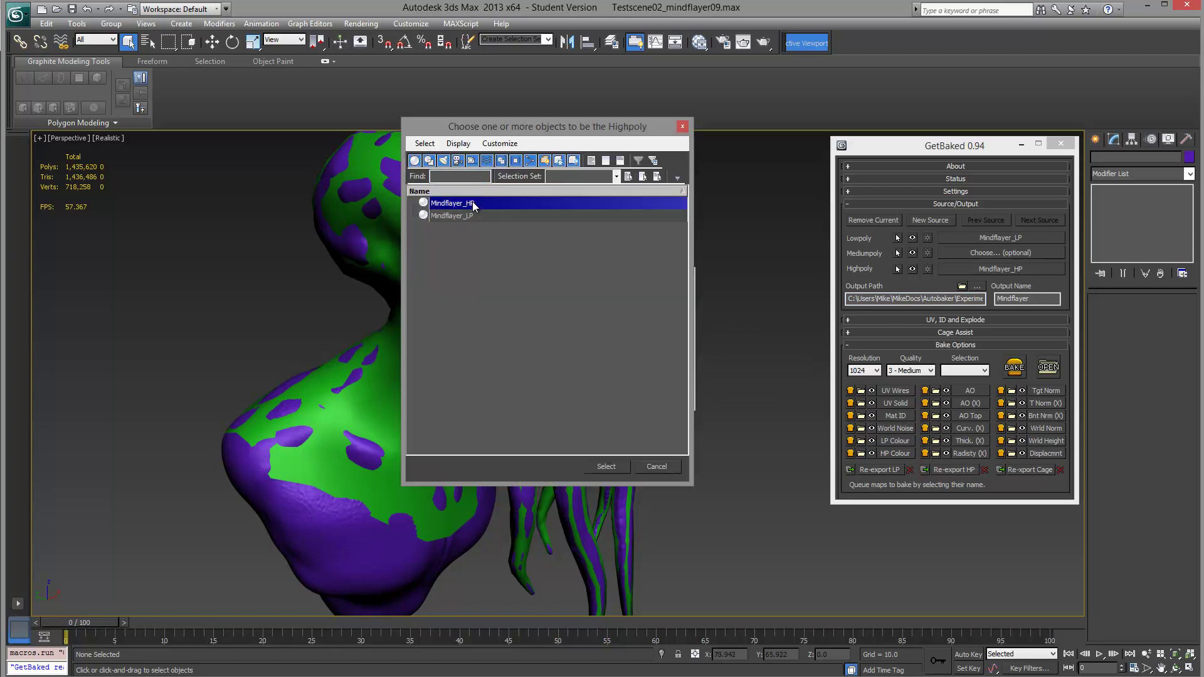
click(659, 466)
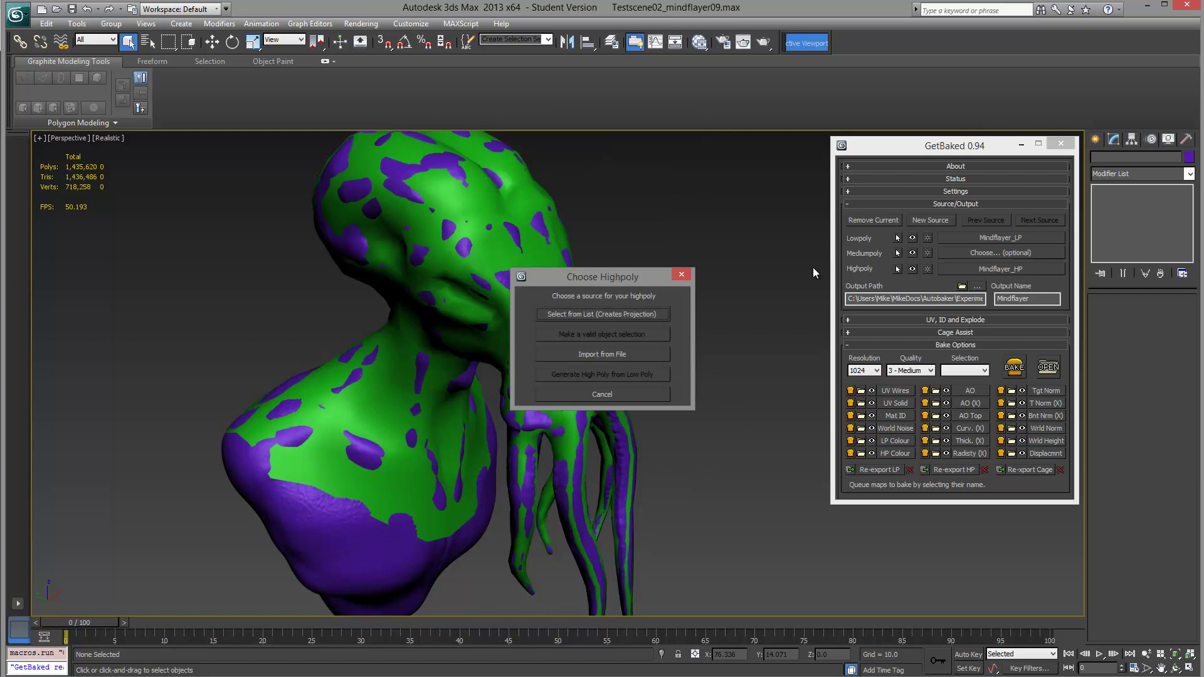
click(652, 395)
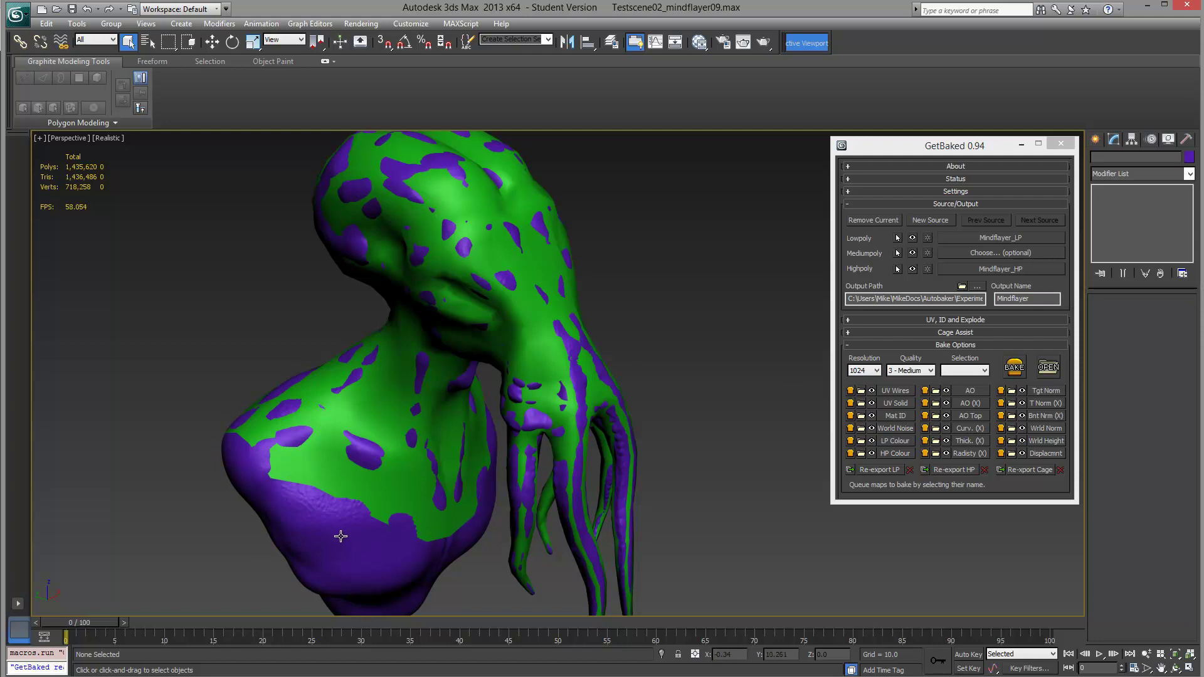
Quick-optimise the highpoly into Mindflayer_MP and assign it as the mediumpoly source.
mouse_move(600, 477)
alt+middle_down()
mouse_move(592, 462)
mouse_move(588, 480)
mouse_move(602, 475)
alt+middle_up()
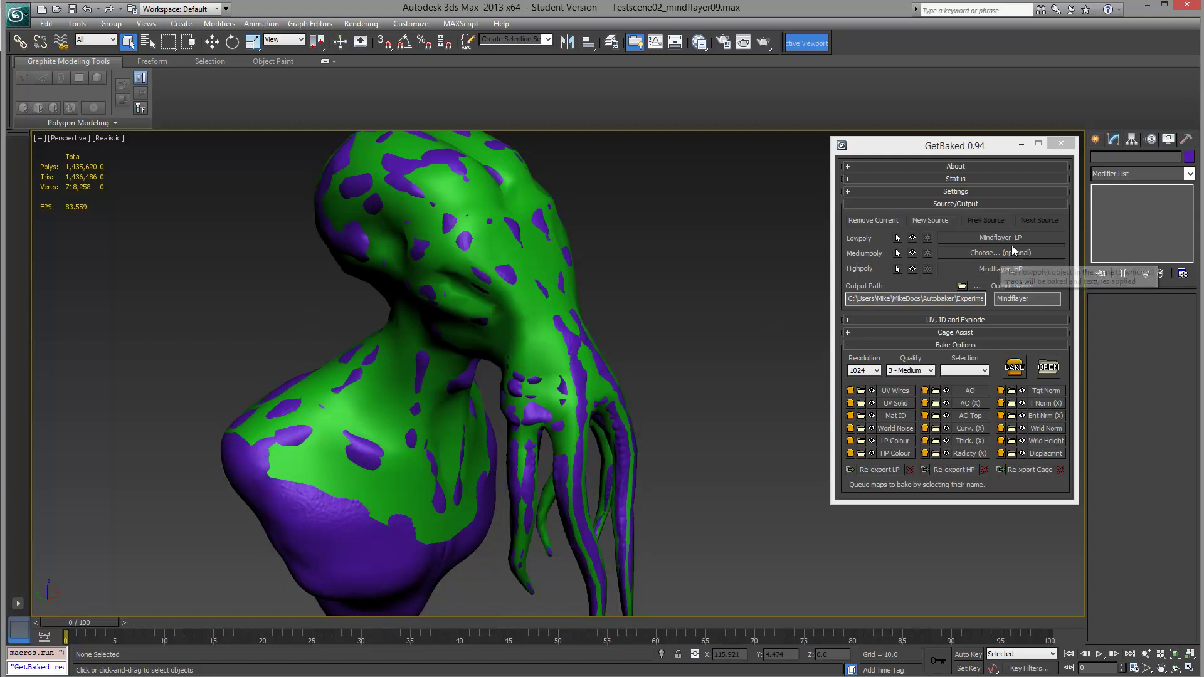
click(1041, 254)
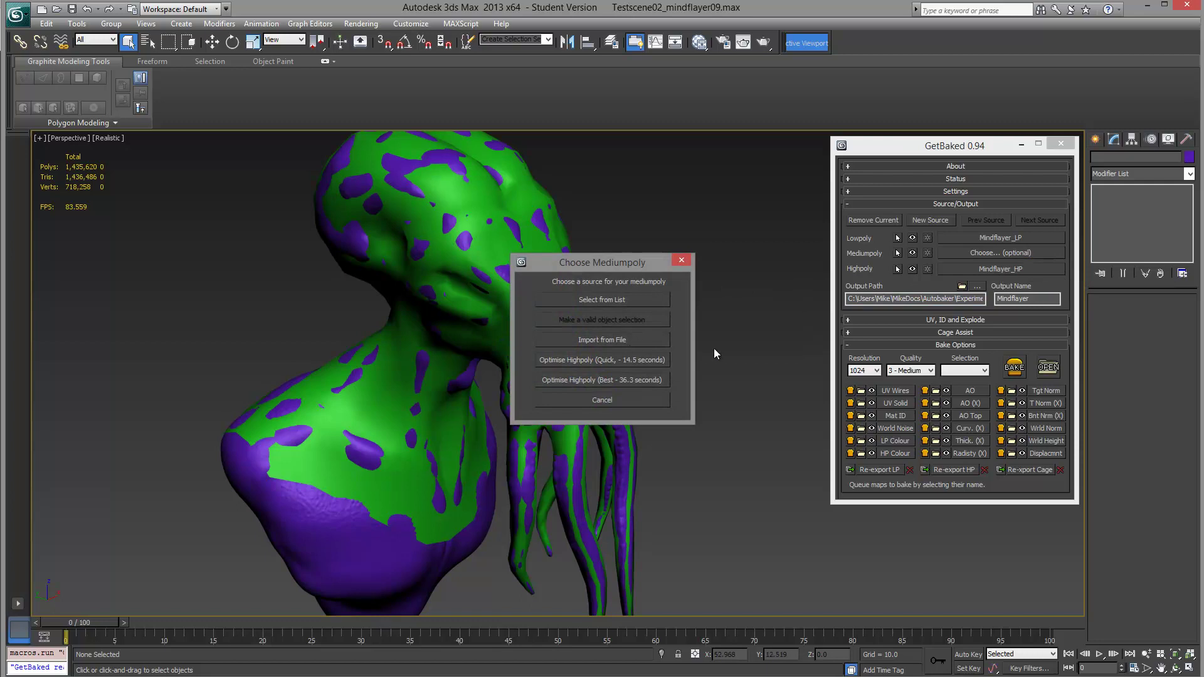
click(609, 362)
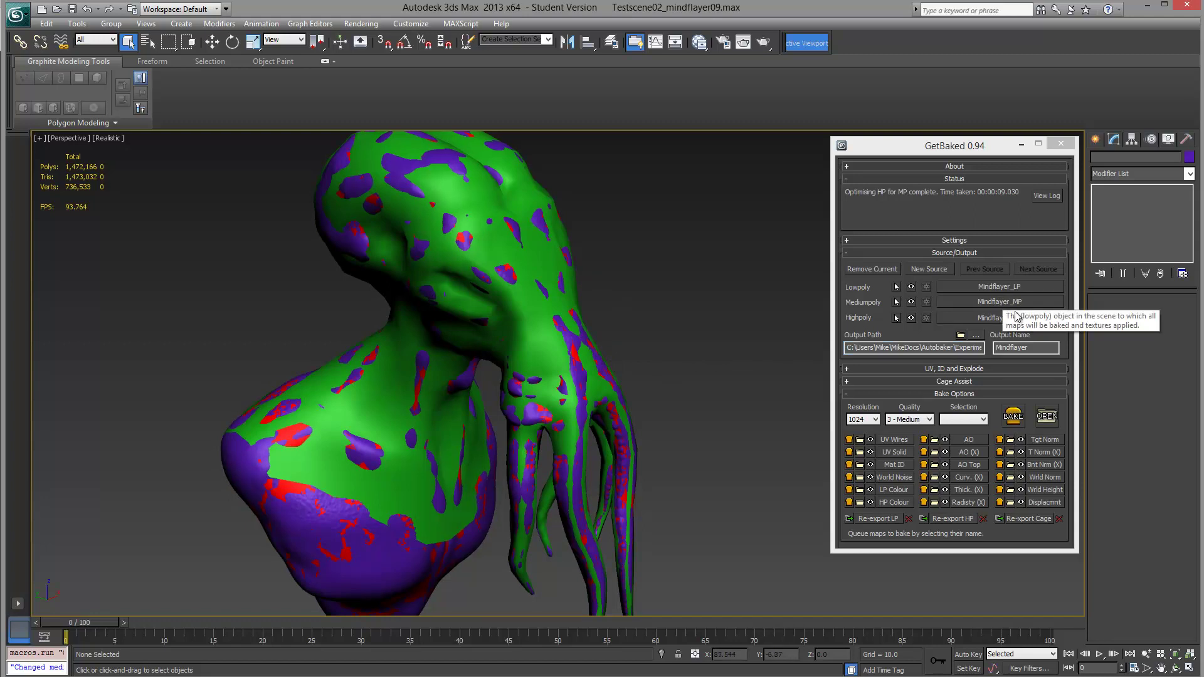
Toggle highpoly visibility on and off, freeze Mindflayer_MP, and select Mindflayer_LP.
click(911, 318)
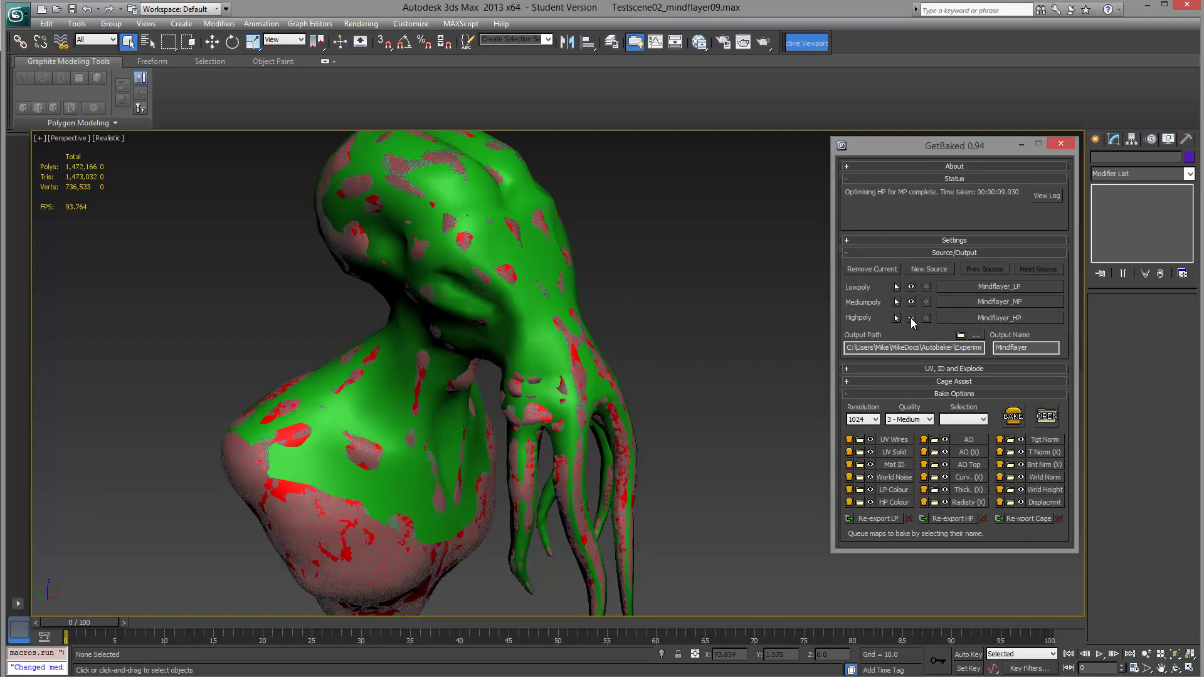
click(911, 318)
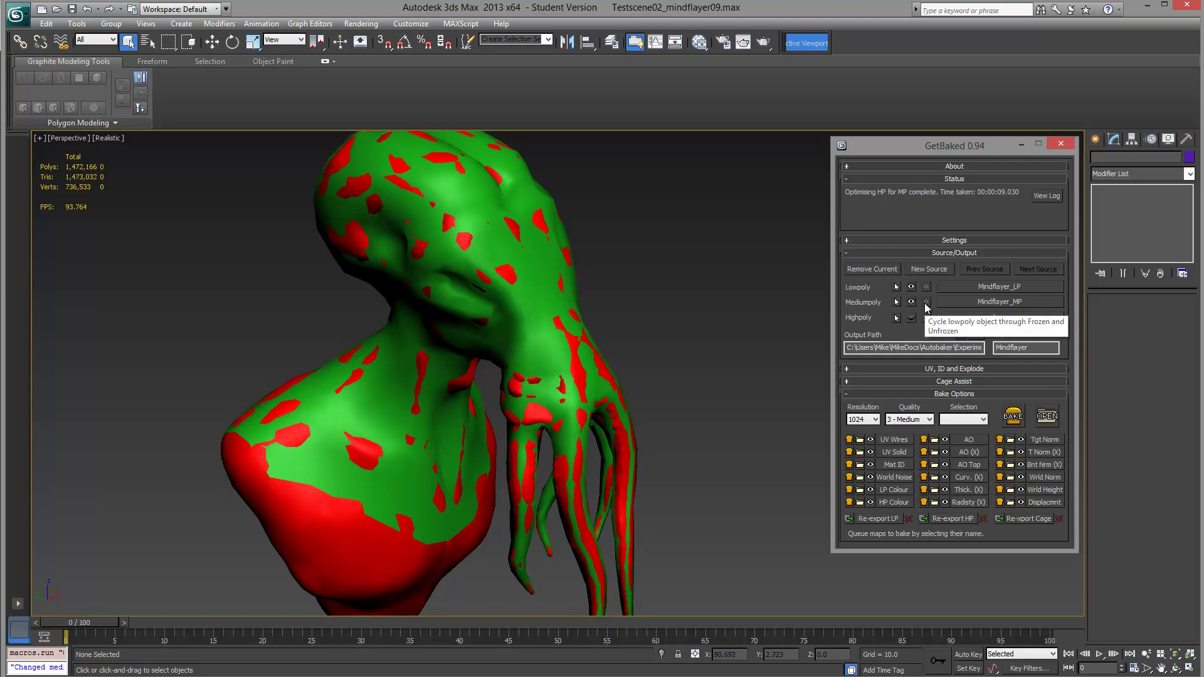
click(927, 302)
click(600, 388)
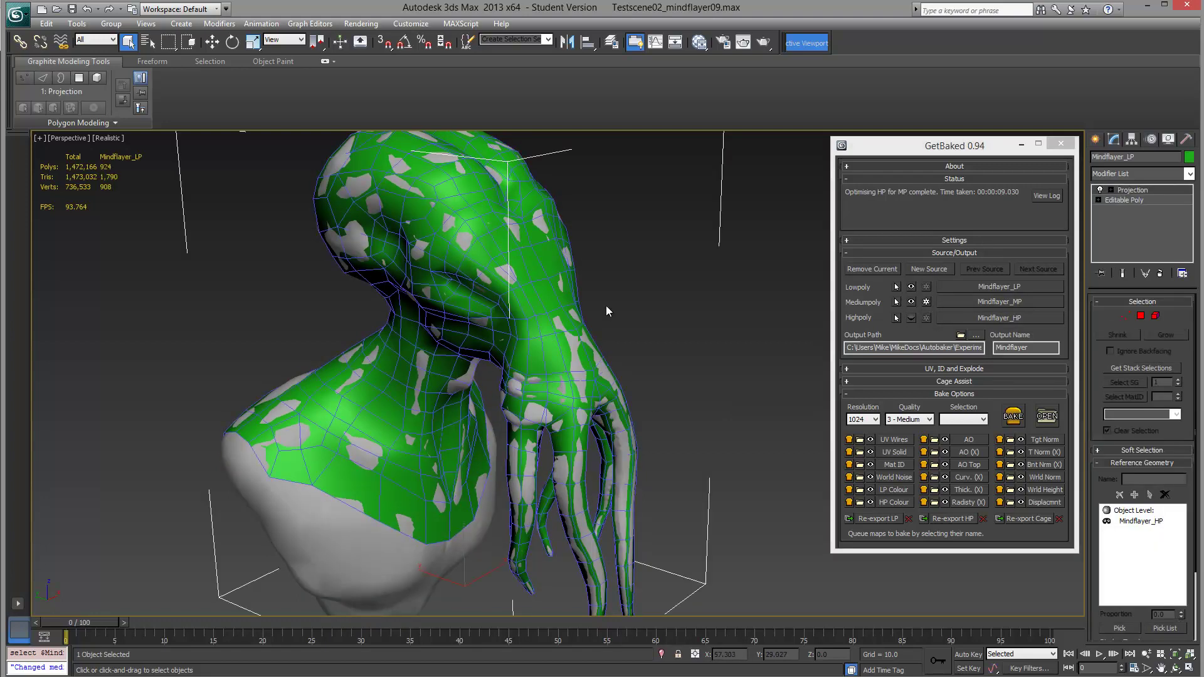
alt+middle_drag(656, 397, 631, 394)
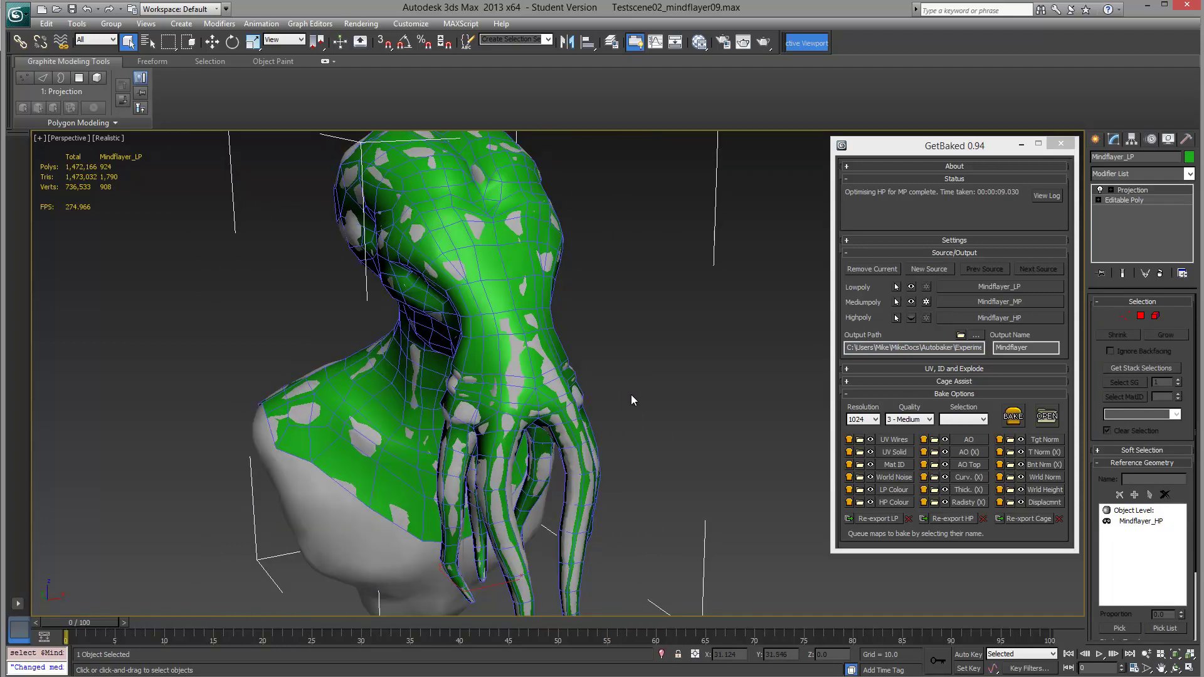
Expand Cage Assist, build the Mindflayer_CagePoly edit cage, and ray-cast conform it to the highpoly.
click(946, 381)
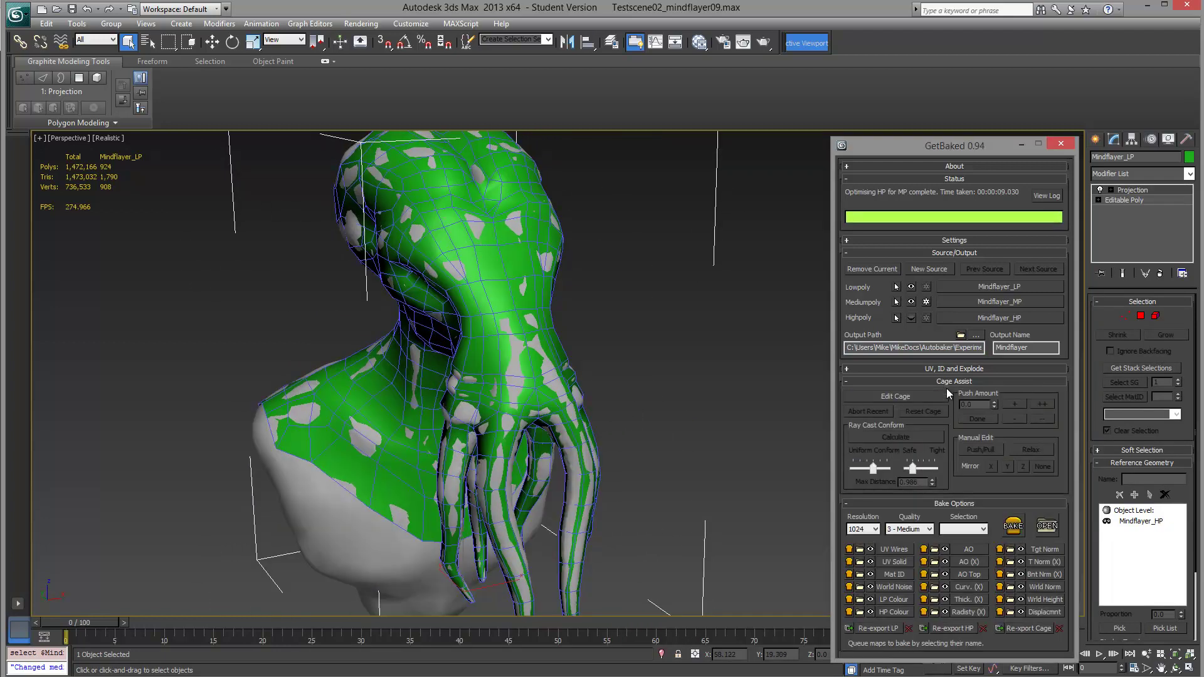
click(903, 396)
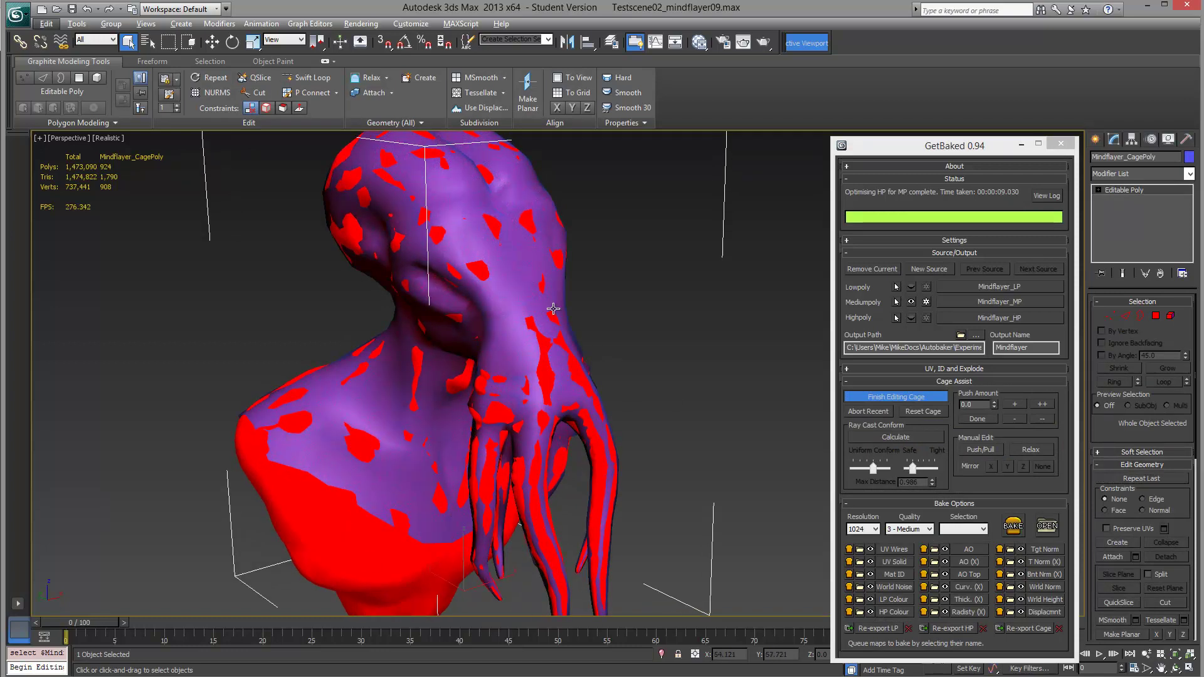
alt+middle_drag(554, 308, 568, 341)
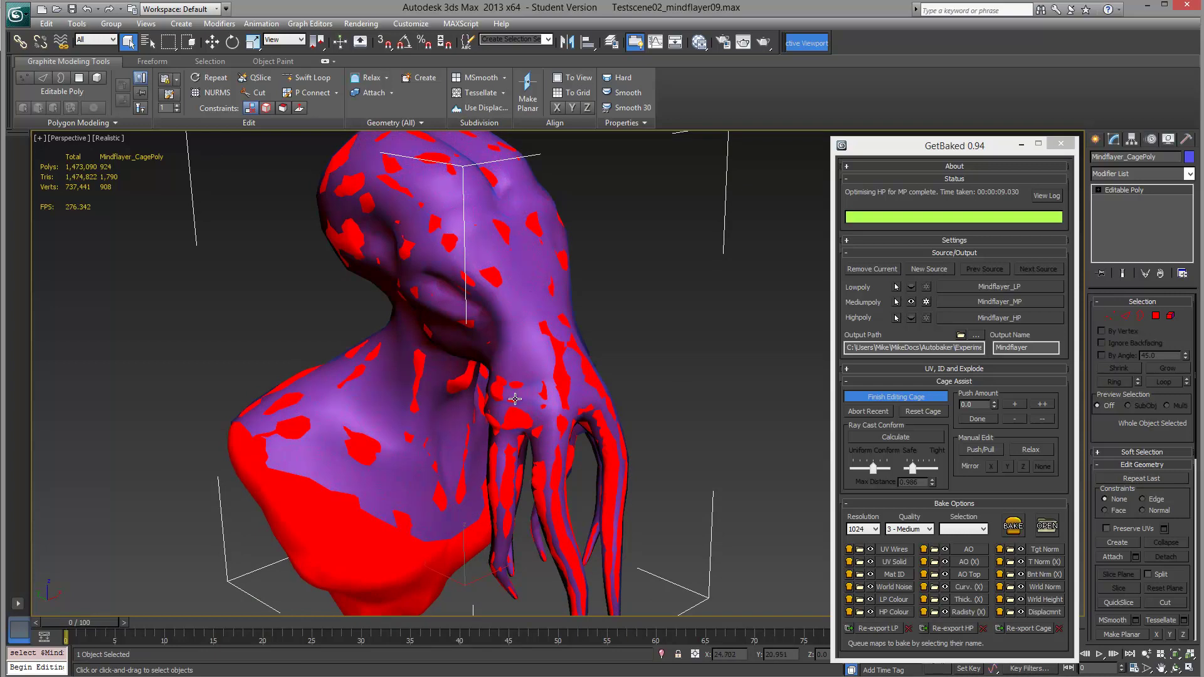
click(887, 439)
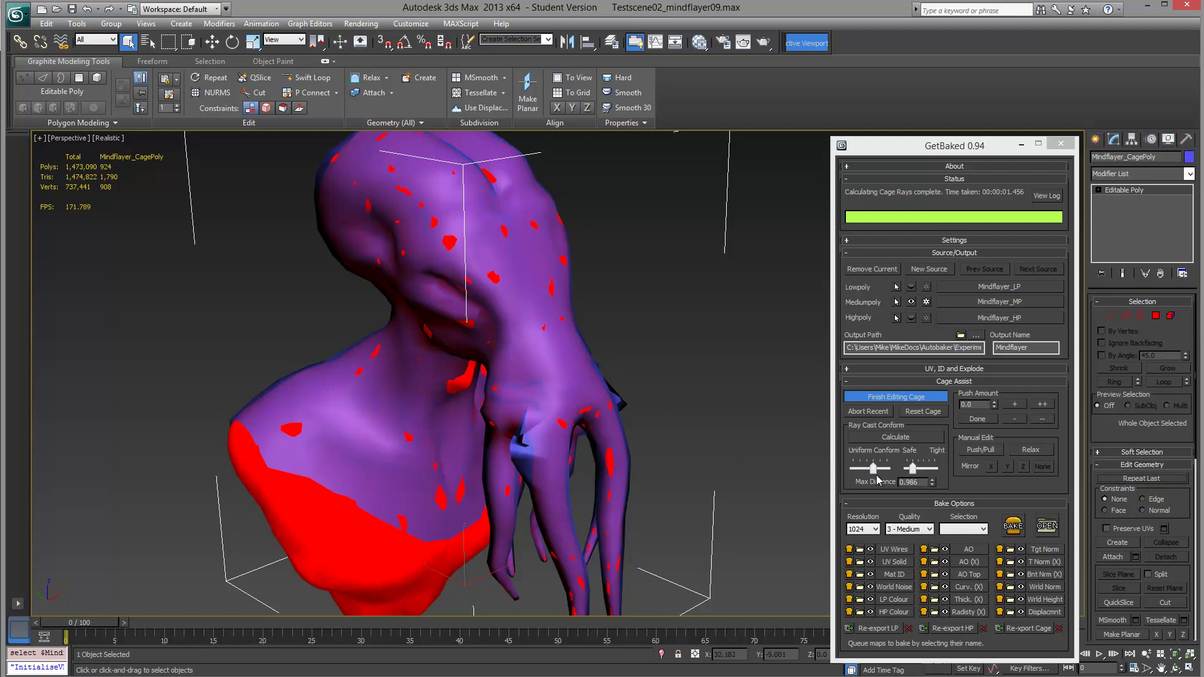
Bias the cage conform toward Tight, reduce Uniform Conform, and set Max Distance to 0.486.
mouse_move(914, 471)
mouse_down()
mouse_move(934, 470)
mouse_move(896, 473)
mouse_move(913, 469)
mouse_up()
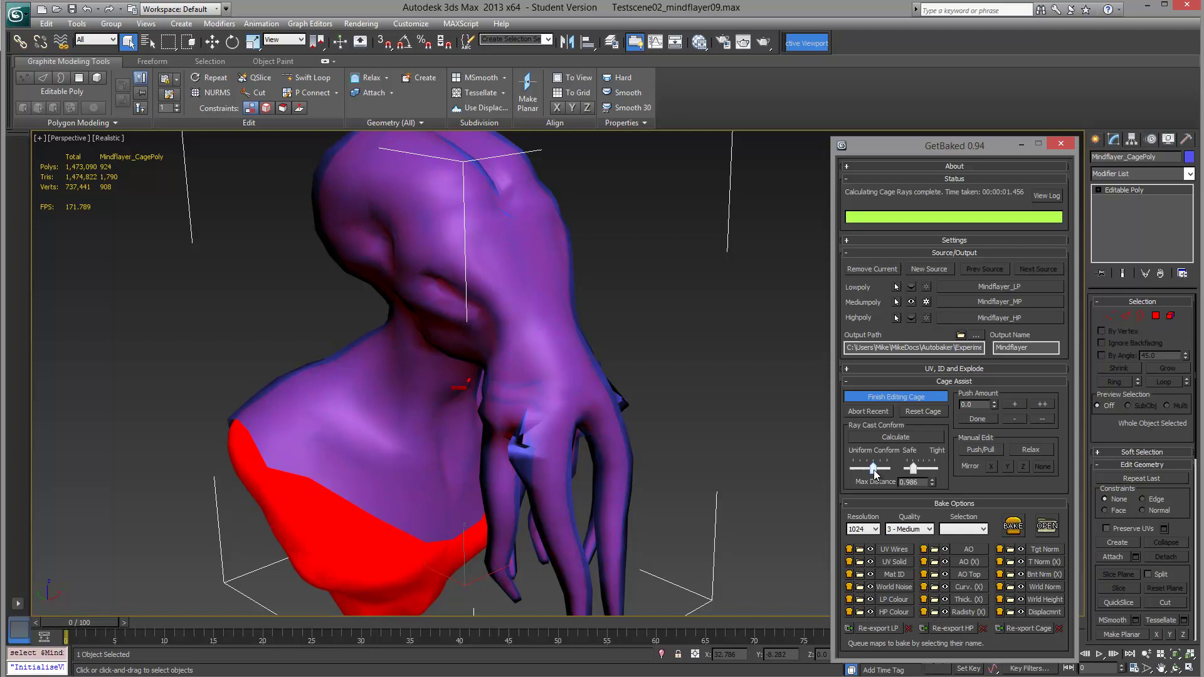
mouse_move(874, 469)
mouse_down()
mouse_move(842, 470)
mouse_move(874, 470)
mouse_up()
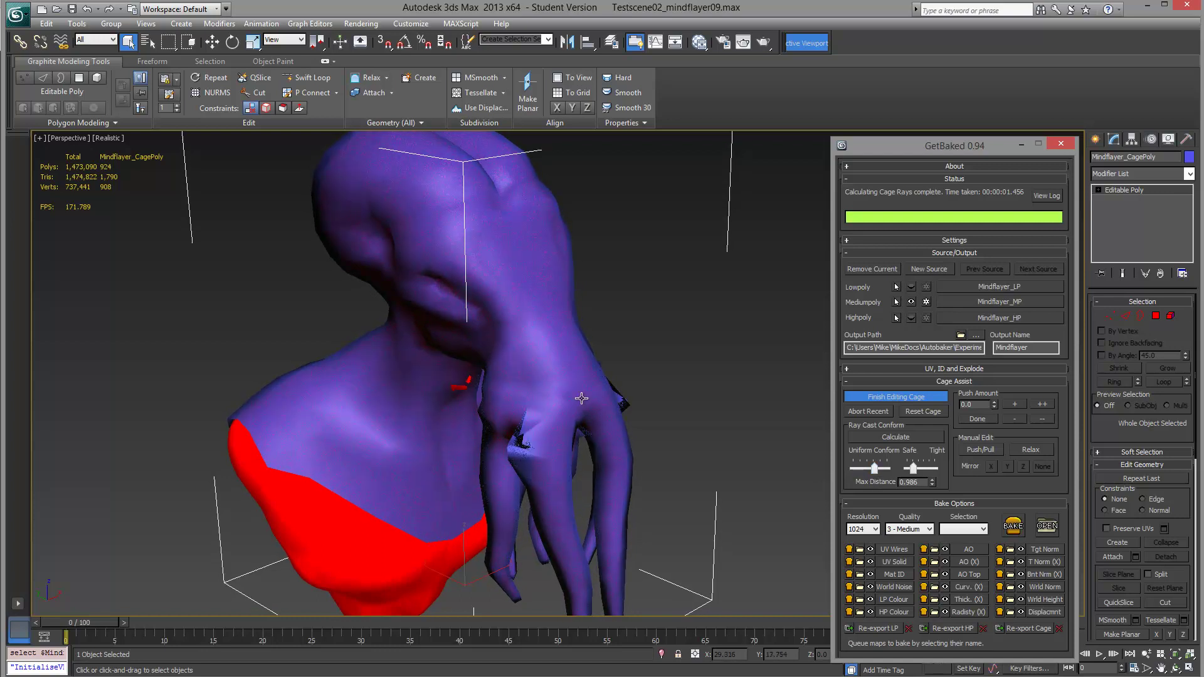
alt+middle_drag(564, 403, 528, 377)
scroll(527, 378, up, 5)
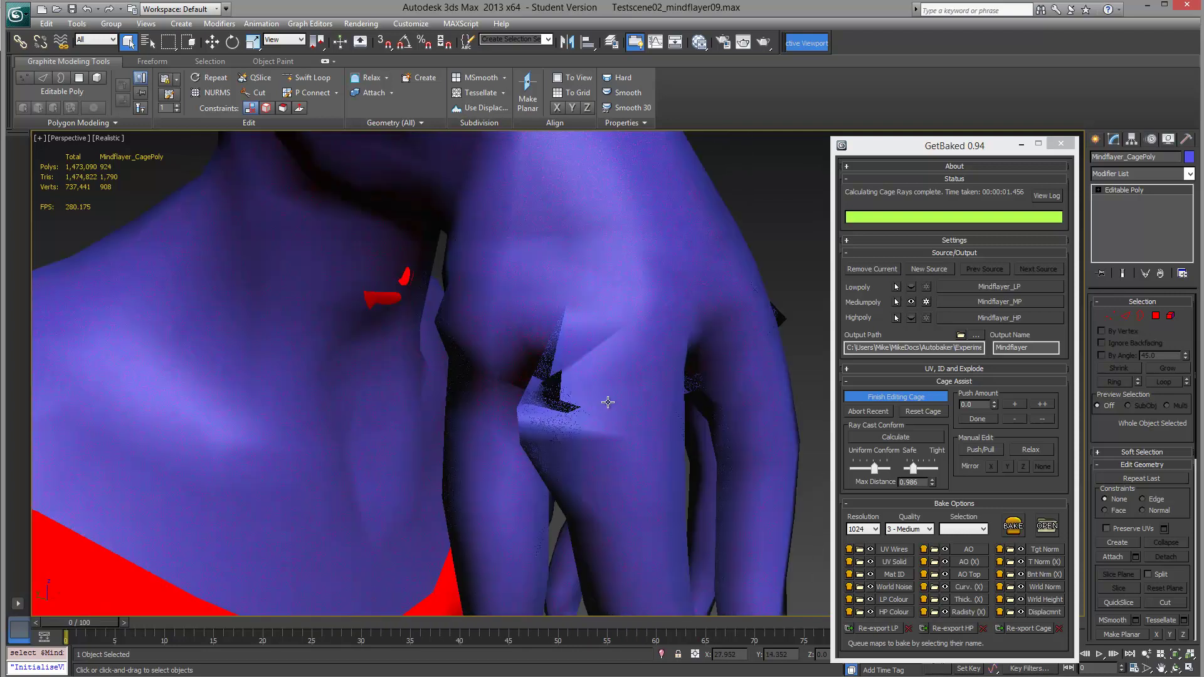
alt+middle_drag(534, 425, 634, 407)
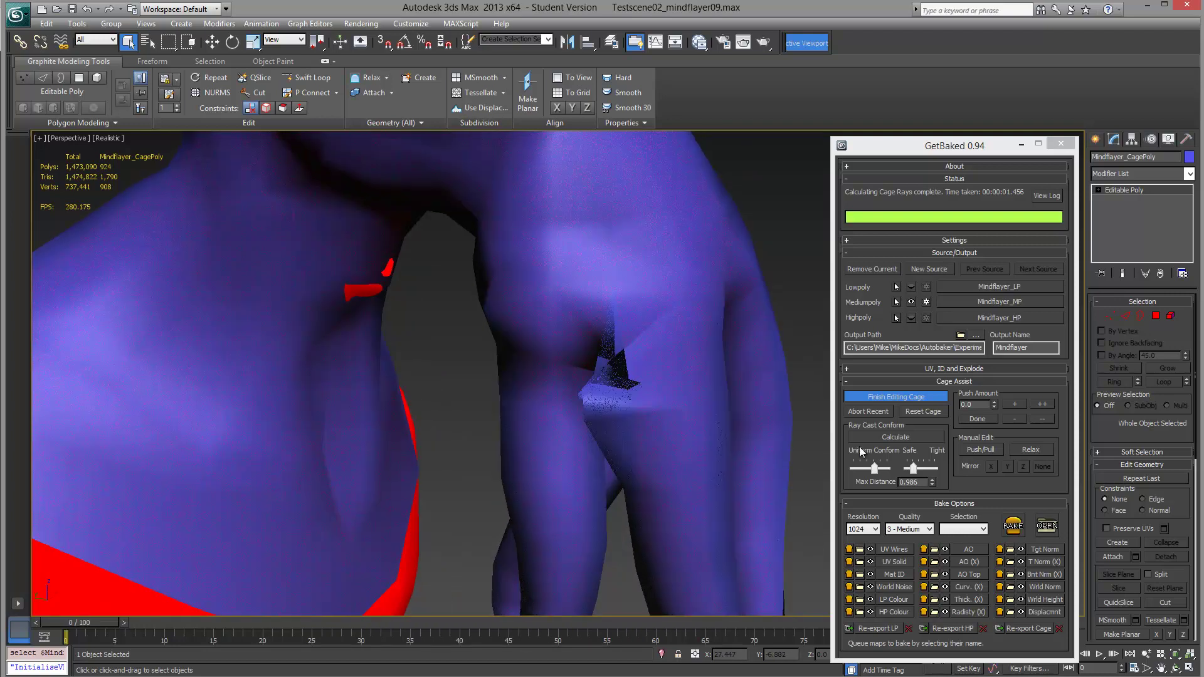
drag(932, 483, 931, 481)
alt+middle_drag(696, 420, 528, 315)
key(z)
Manually push the cage outward around the Mindflayer's neck.
scroll(528, 315, up, 4)
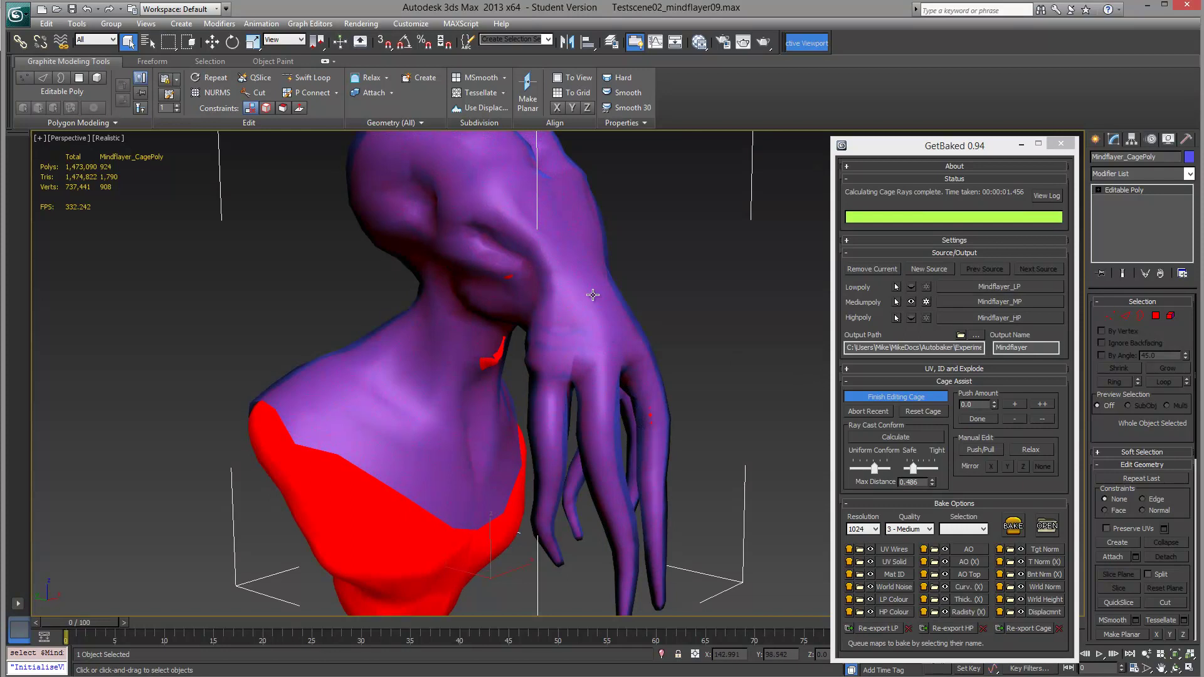
middle_drag(569, 338, 585, 355)
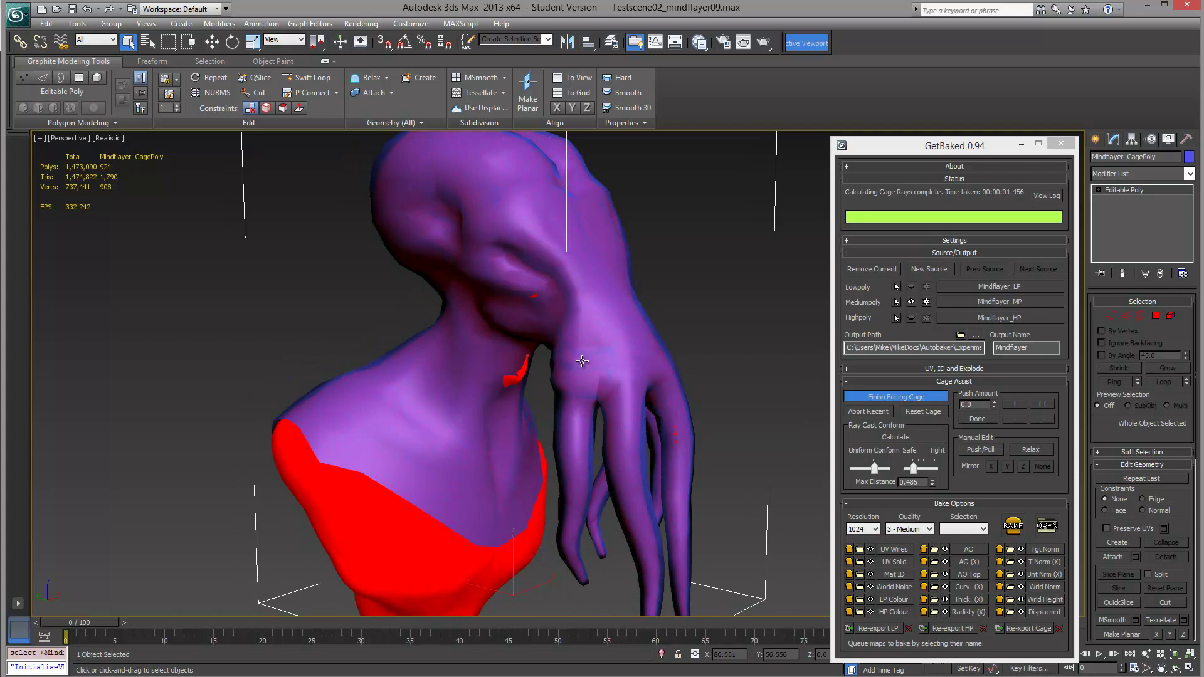
alt+middle_drag(581, 388, 578, 369)
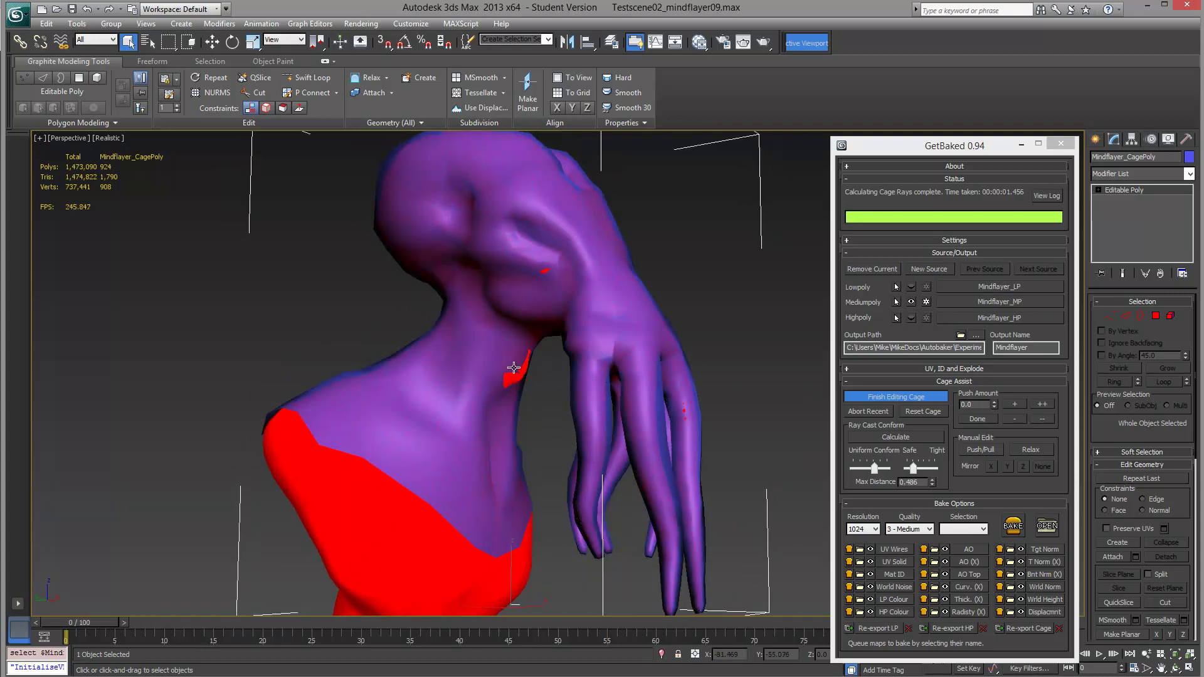
click(981, 449)
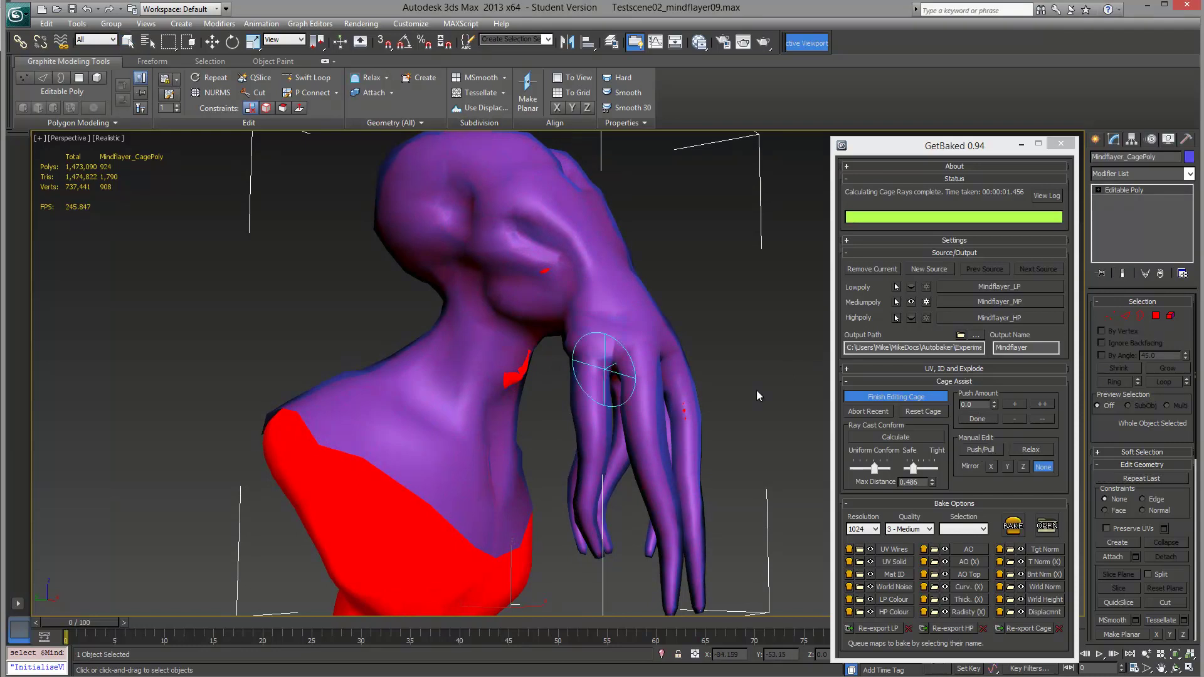
mouse_move(685, 403)
alt+middle_down()
mouse_move(608, 351)
mouse_move(449, 204)
alt+middle_up()
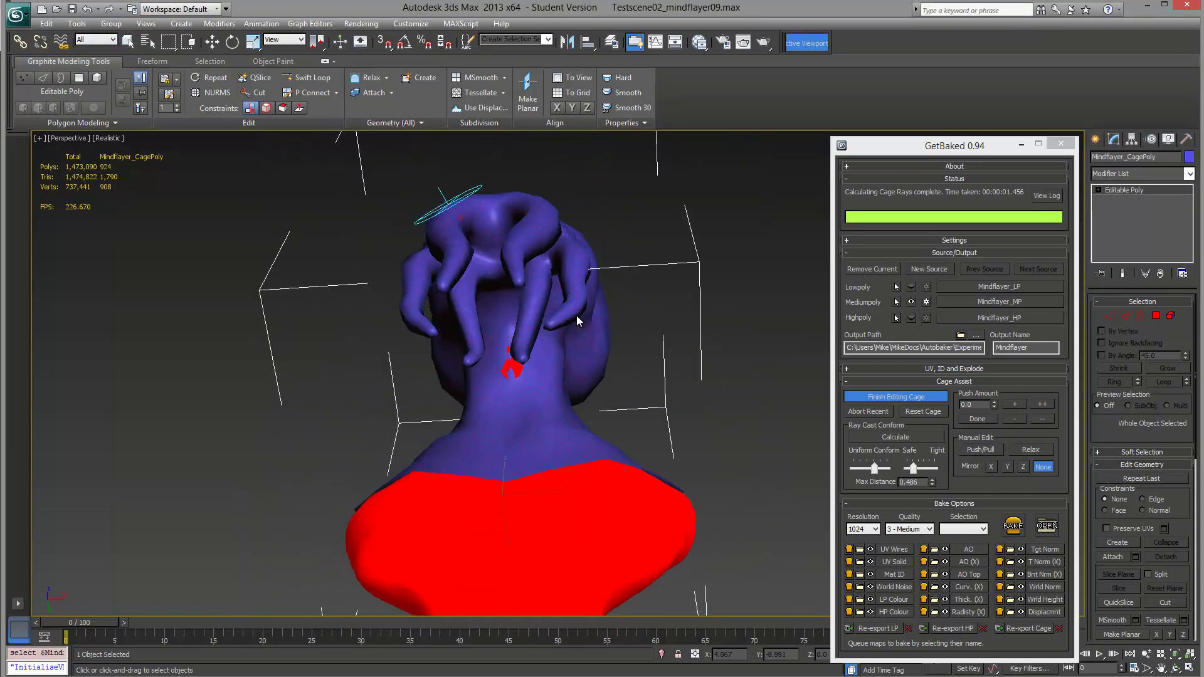
Set cage Manual Edit Mirror to X and inspect the head from all sides.
click(991, 467)
mouse_move(538, 376)
alt+middle_down()
mouse_move(511, 370)
mouse_move(537, 387)
mouse_move(509, 381)
alt+middle_up()
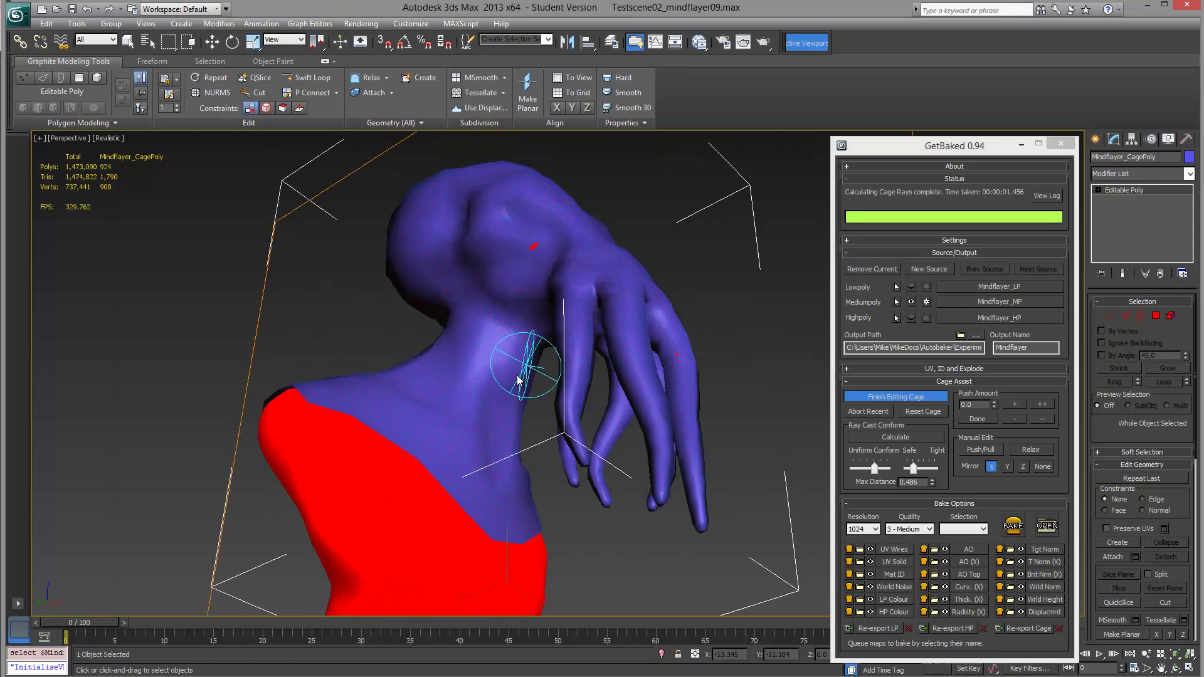
scroll(527, 358, up, 5)
mouse_move(530, 263)
alt+middle_down()
mouse_move(653, 349)
mouse_move(652, 386)
alt+middle_up()
mouse_move(607, 351)
alt+middle_down()
mouse_move(430, 385)
mouse_move(442, 389)
alt+middle_up()
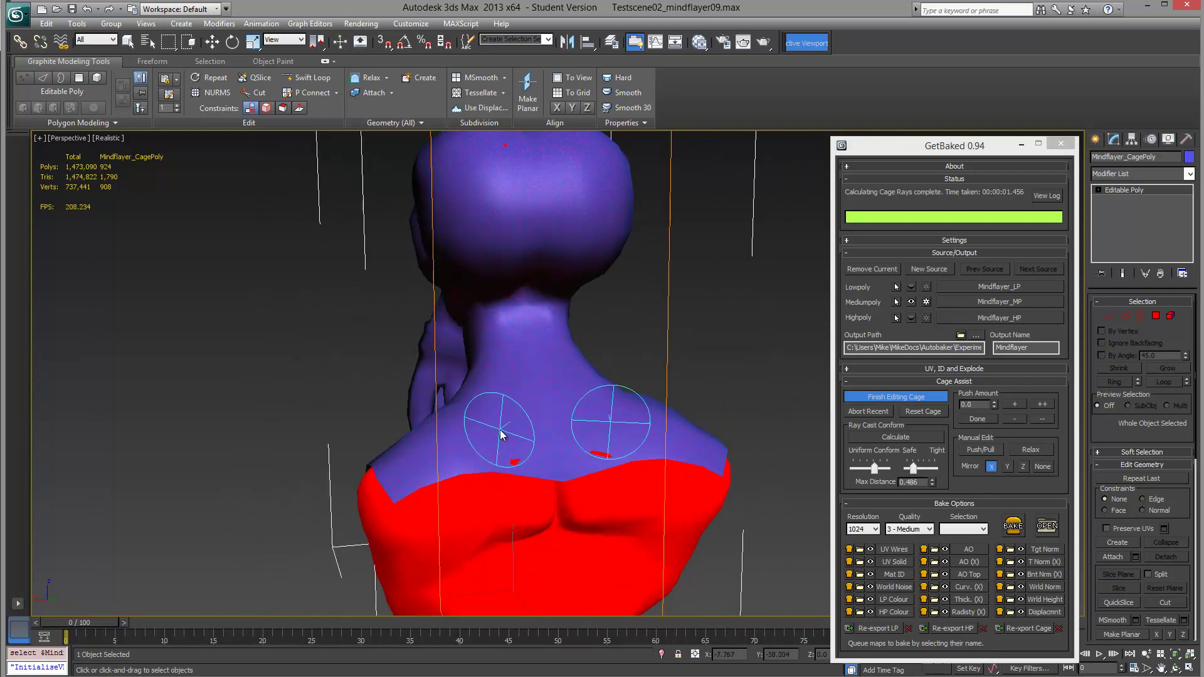
alt+middle_drag(529, 328, 676, 306)
Finish editing the cage and collapse the Cage Assist rollout.
click(895, 396)
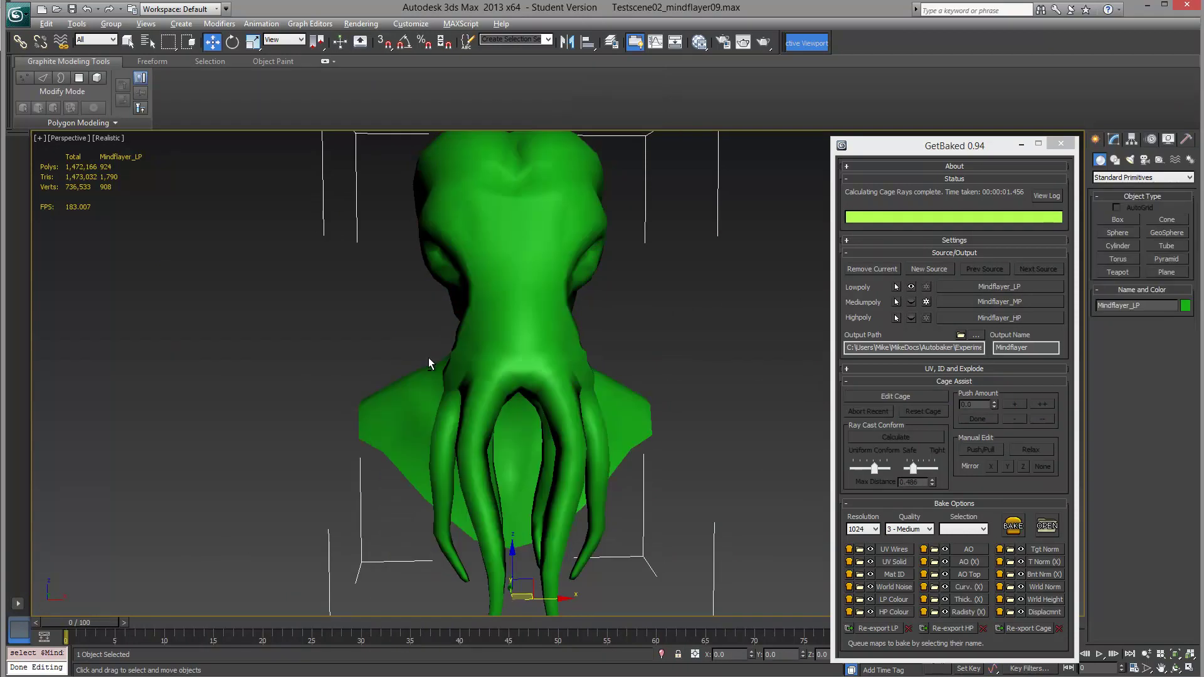
alt+middle_drag(429, 362, 501, 351)
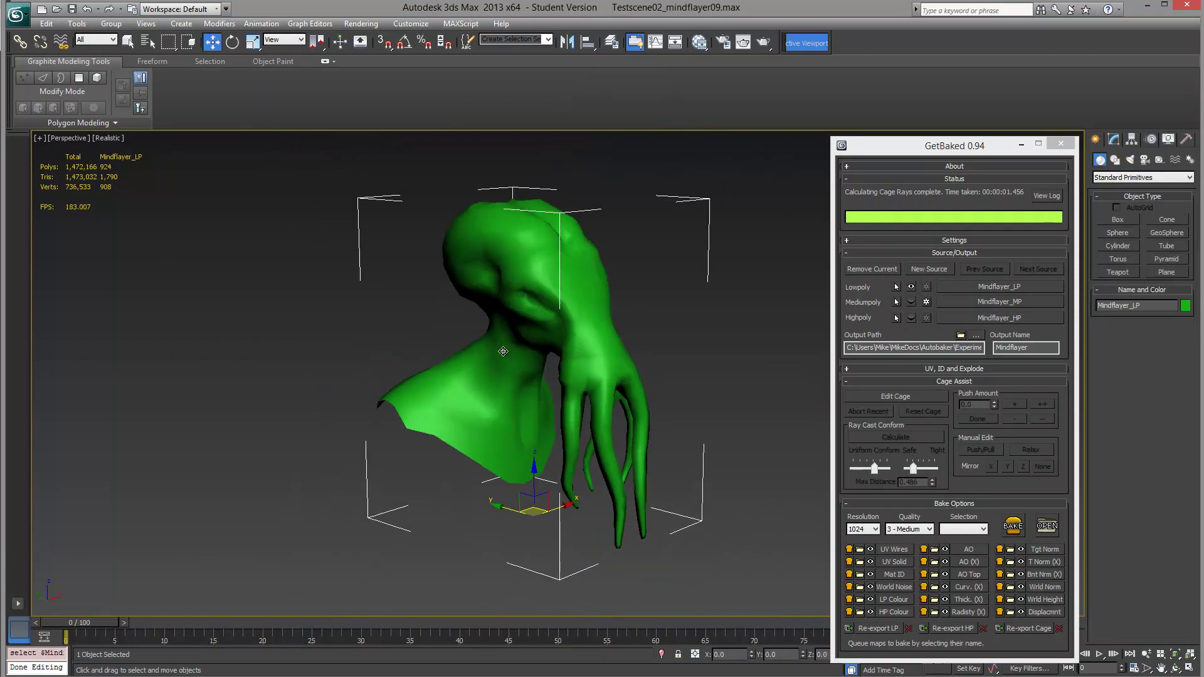
click(954, 381)
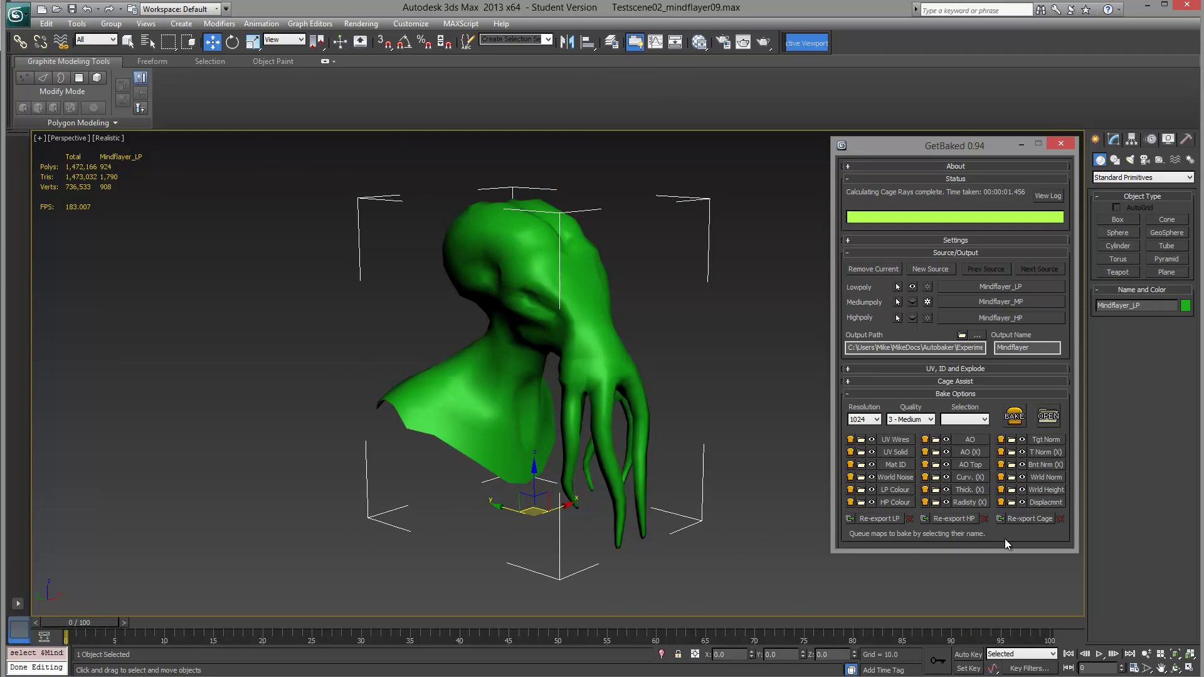
Keep resolution 1024 and quality 3 - Medium, then reset the map Selection to None.
click(868, 420)
click(908, 420)
click(908, 420)
click(902, 442)
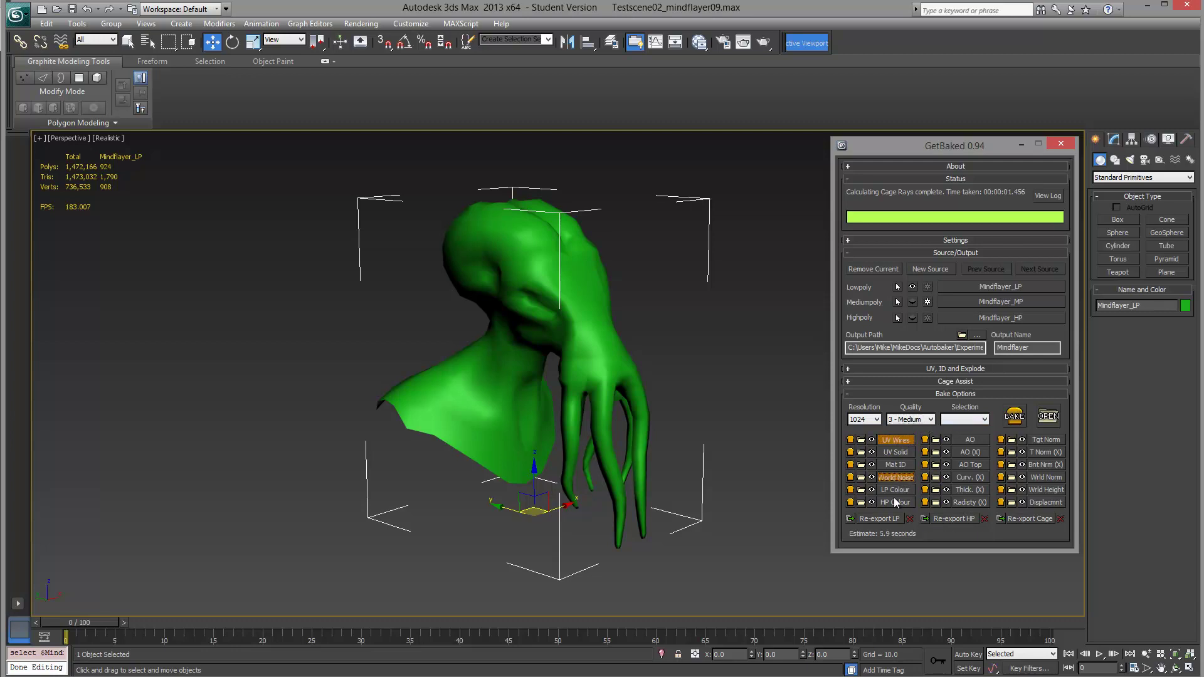
click(897, 502)
click(963, 421)
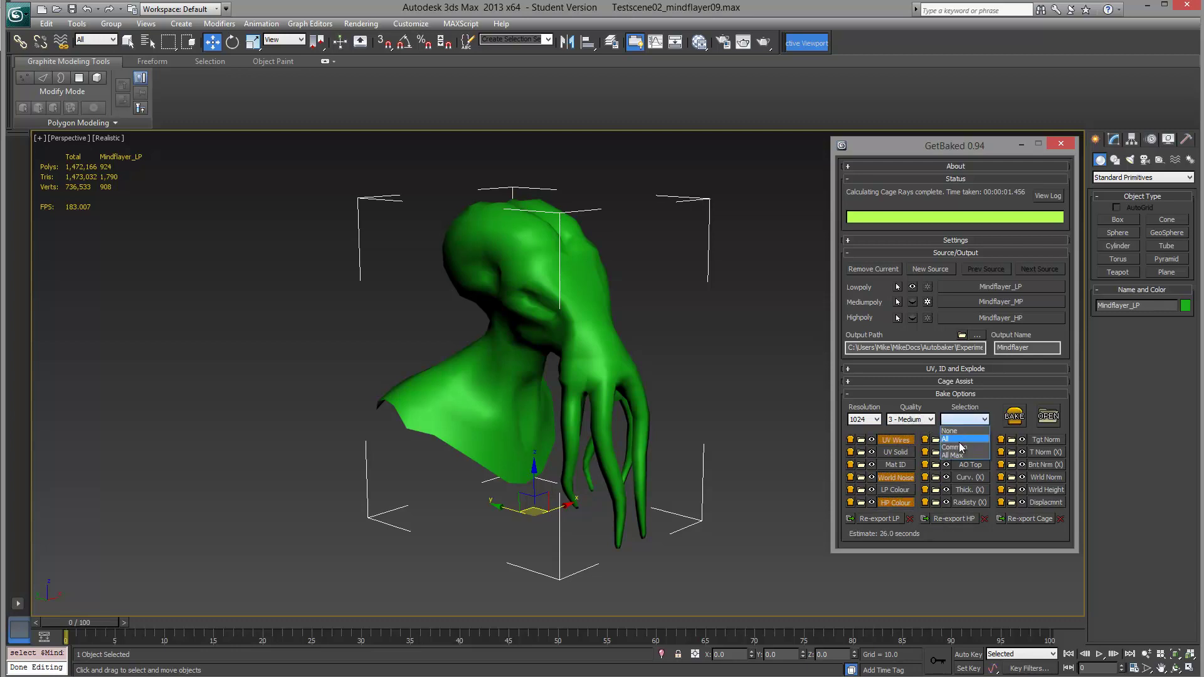
click(963, 447)
click(964, 420)
click(964, 432)
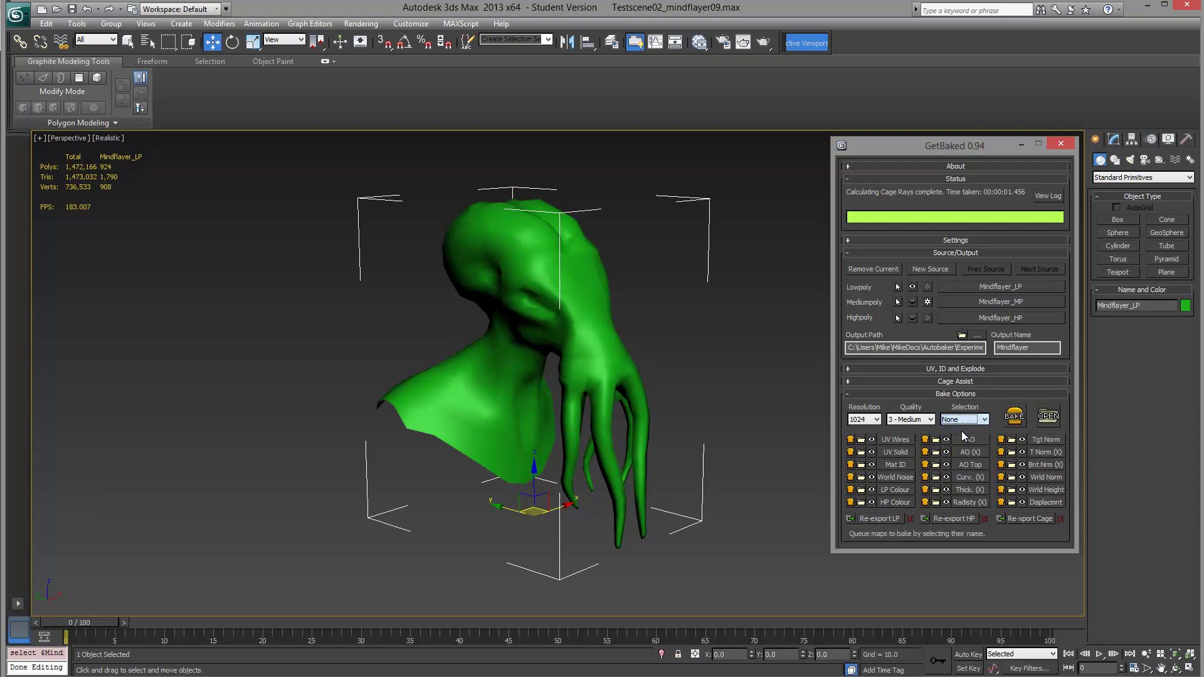
Bake the UV Wires map and preview it on the Mindflayer.
click(850, 441)
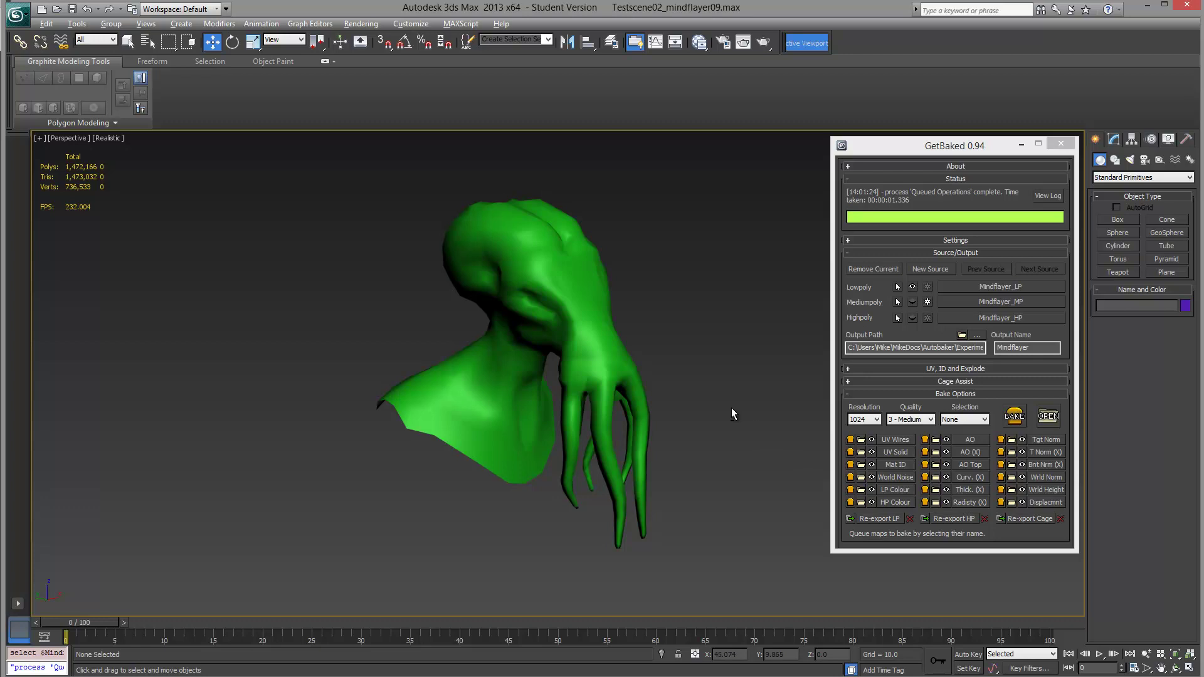
alt+middle_drag(731, 408, 714, 417)
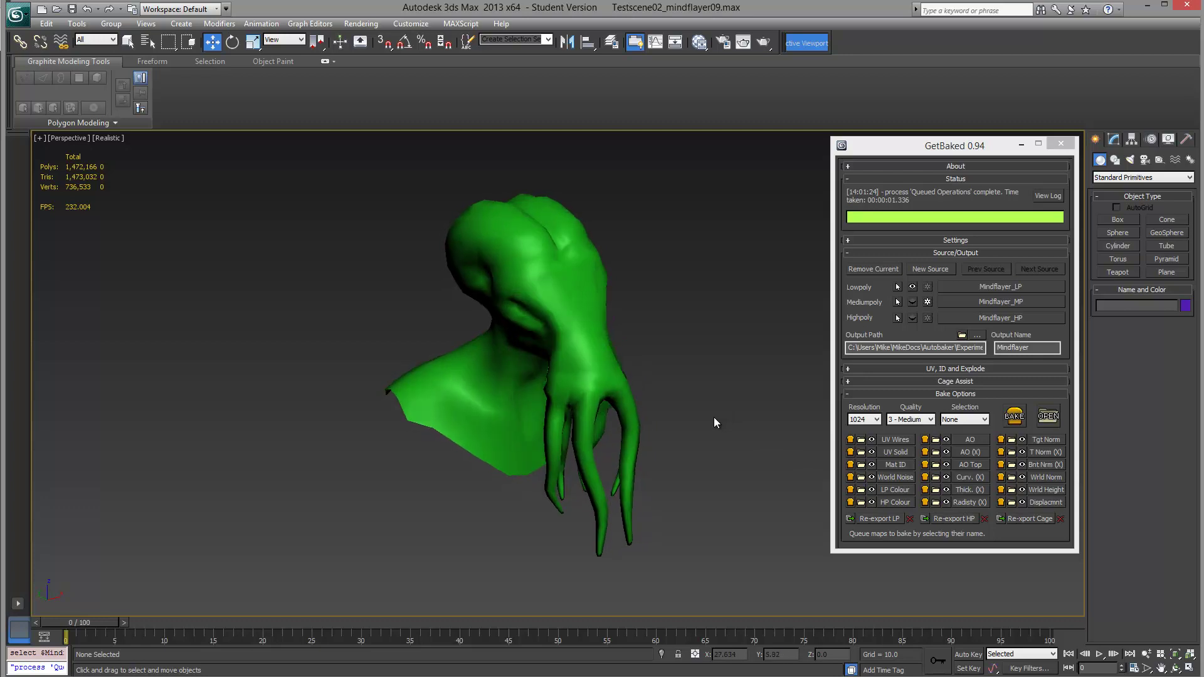
click(872, 440)
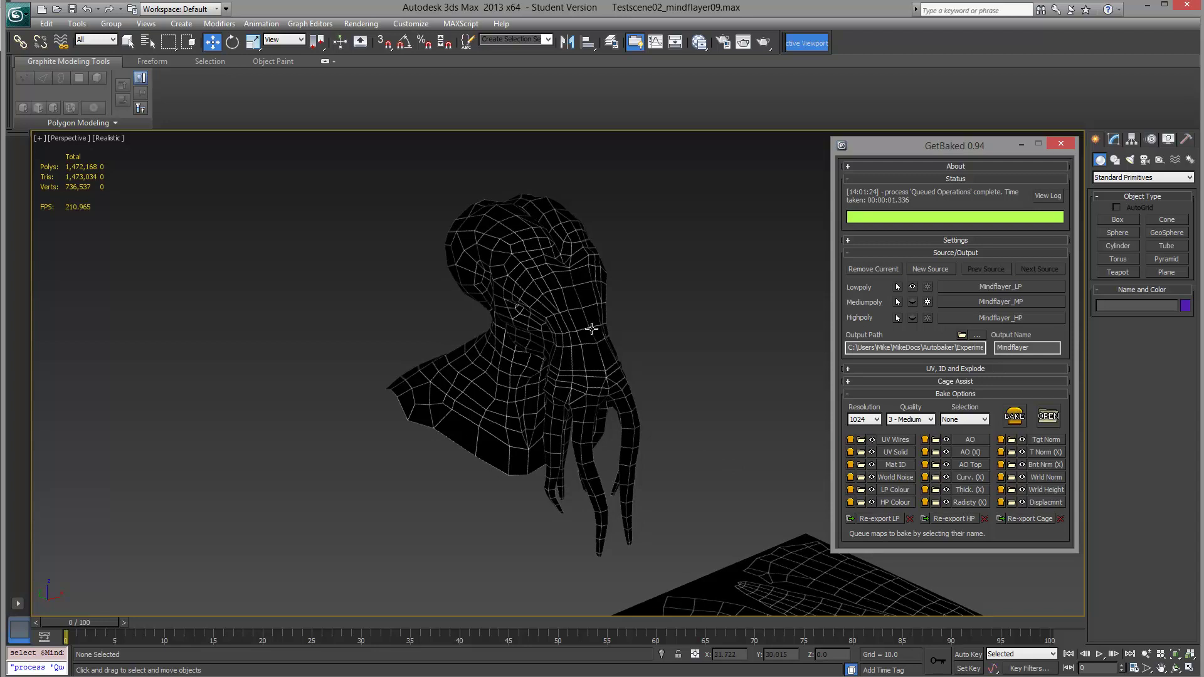
Rotate the TexPreview plane upright and move it up beside the model.
alt+middle_drag(591, 328, 655, 459)
click(654, 458)
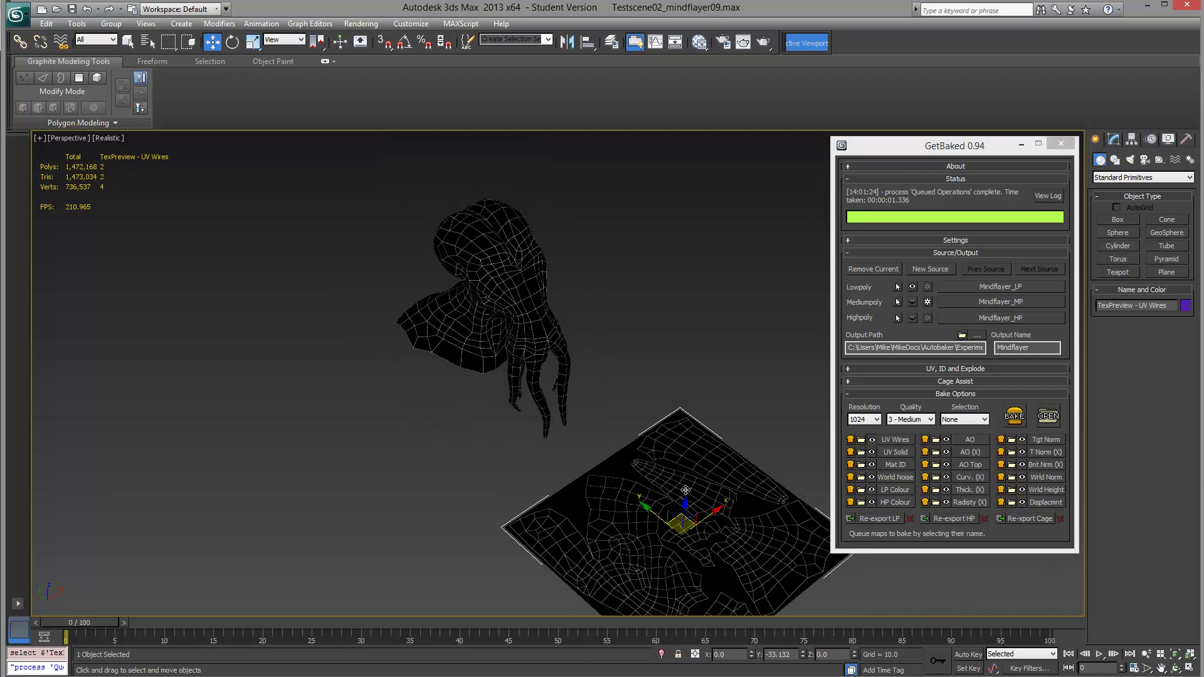
alt+middle_drag(687, 495, 697, 302)
key(e)
drag(697, 302, 673, 239)
key(w)
alt+middle_drag(673, 238, 655, 259)
scroll(552, 188, up, 3)
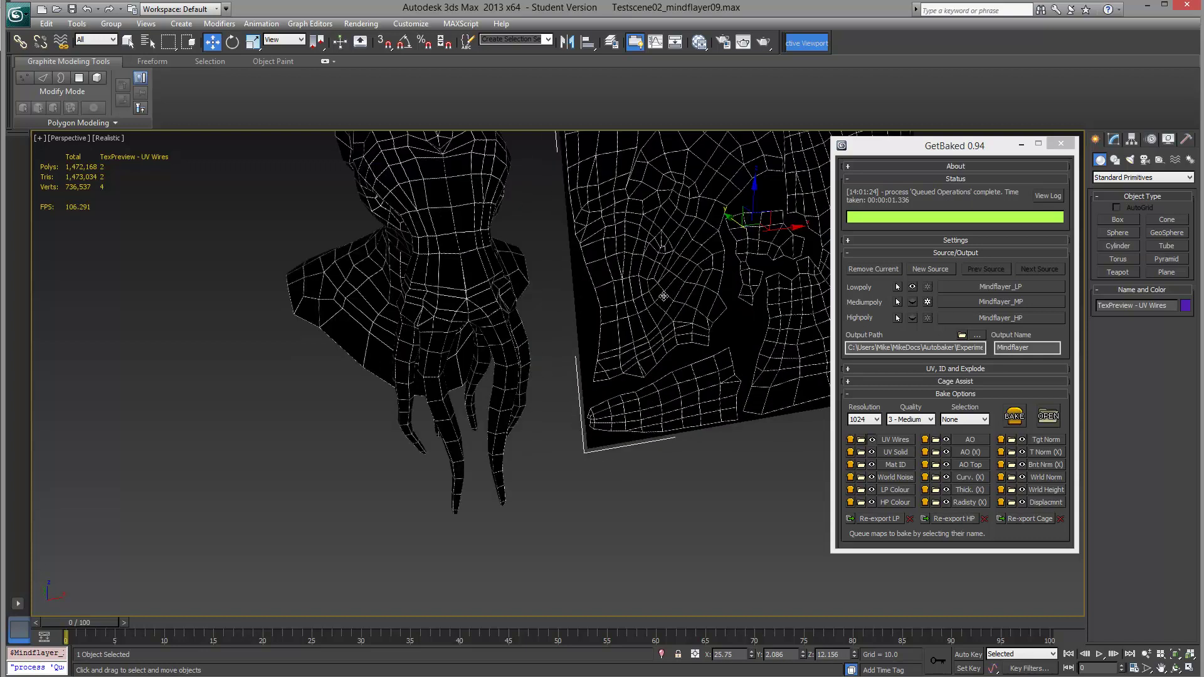
scroll(552, 188, down, 2)
scroll(552, 188, up, 2)
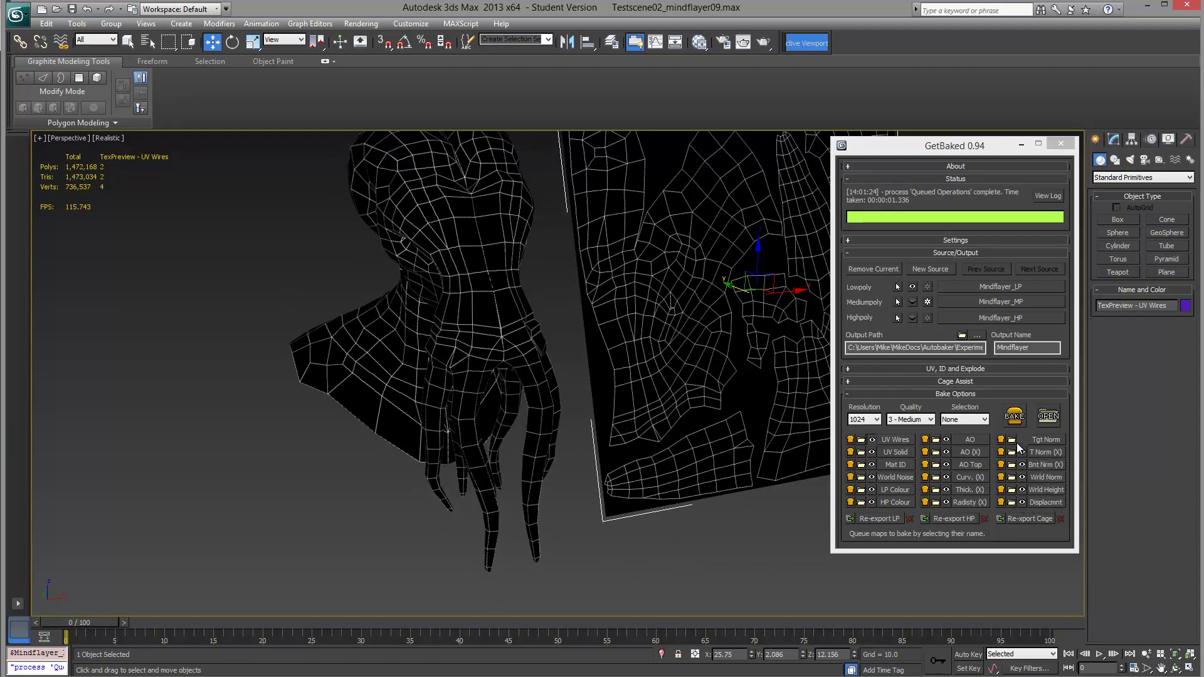
Bake the Tgt Norm map and inspect its grey relief preview beside the Mindflayer.
click(1000, 439)
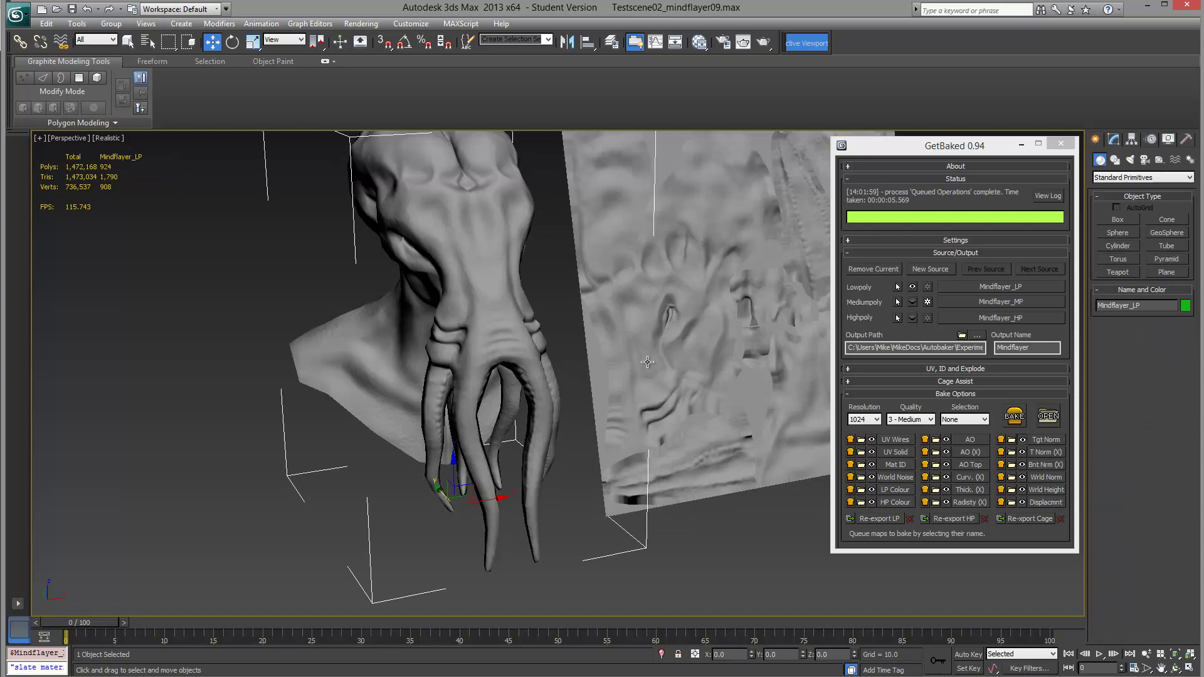
alt+middle_drag(637, 434, 377, 376)
scroll(442, 411, up, 5)
scroll(401, 380, down, 5)
scroll(439, 378, up, 5)
alt+middle_drag(477, 379, 491, 384)
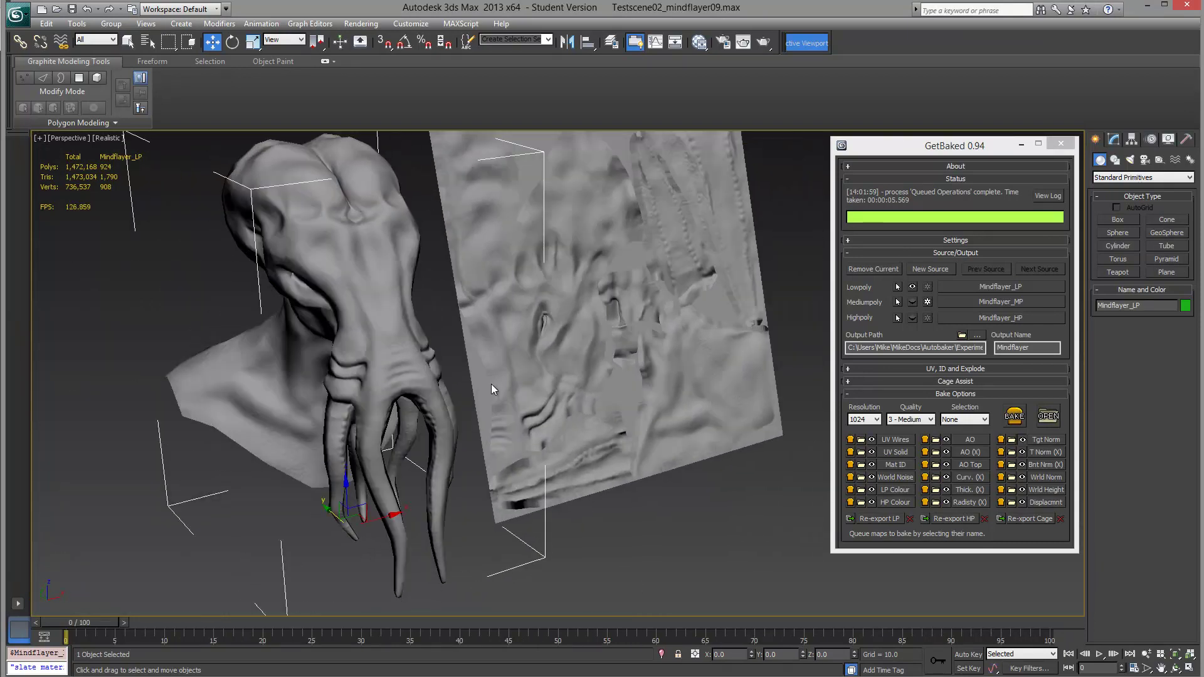
Queue the AO map, then remove it from the queue again.
click(970, 440)
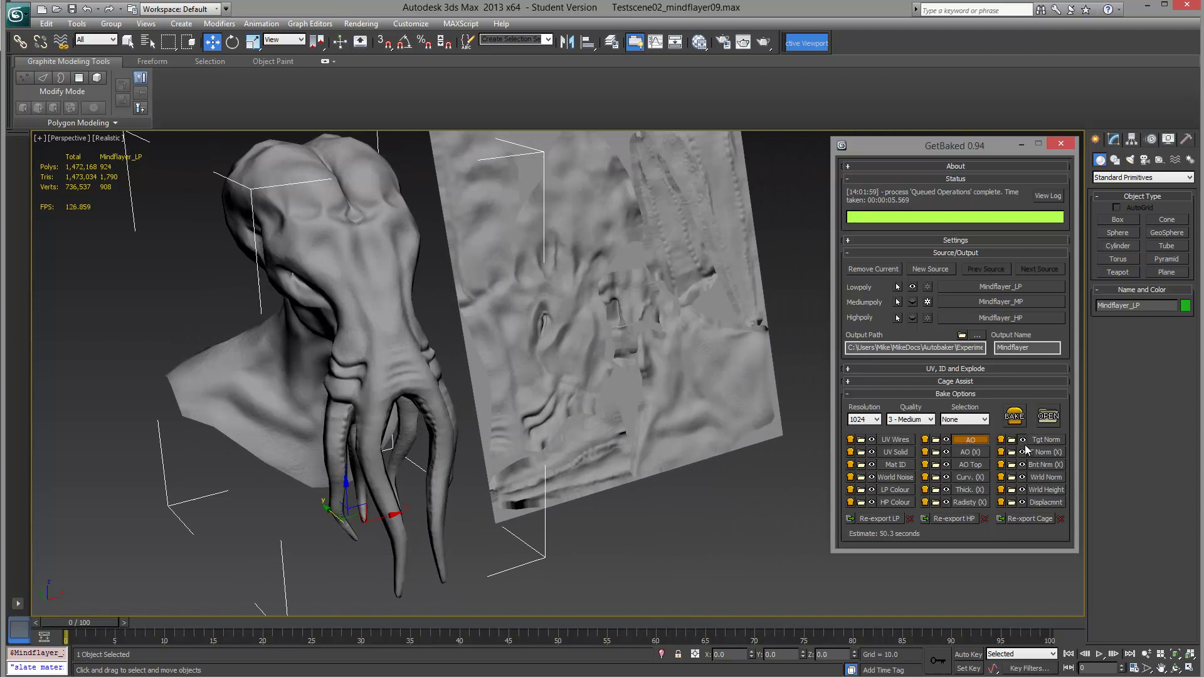
click(978, 439)
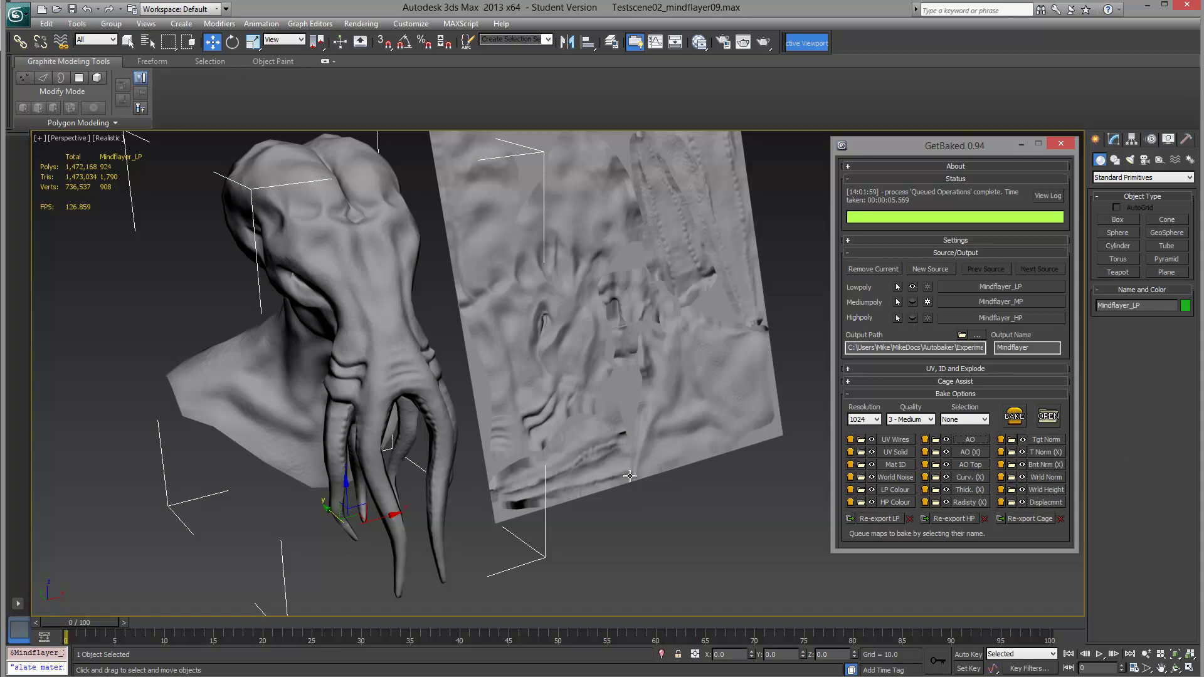
scroll(564, 433, down, 3)
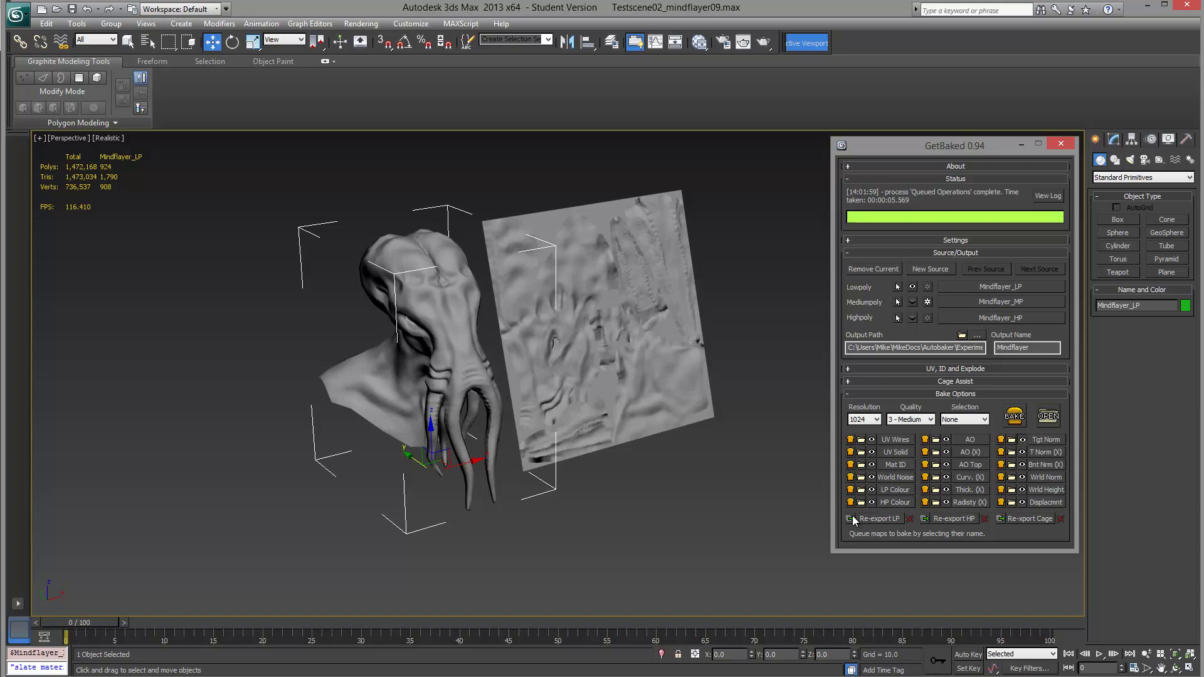
Enable LP, HP and cage re-export, queue Curv. (X) and AO (X), and start the bake.
click(879, 519)
click(954, 519)
click(1034, 521)
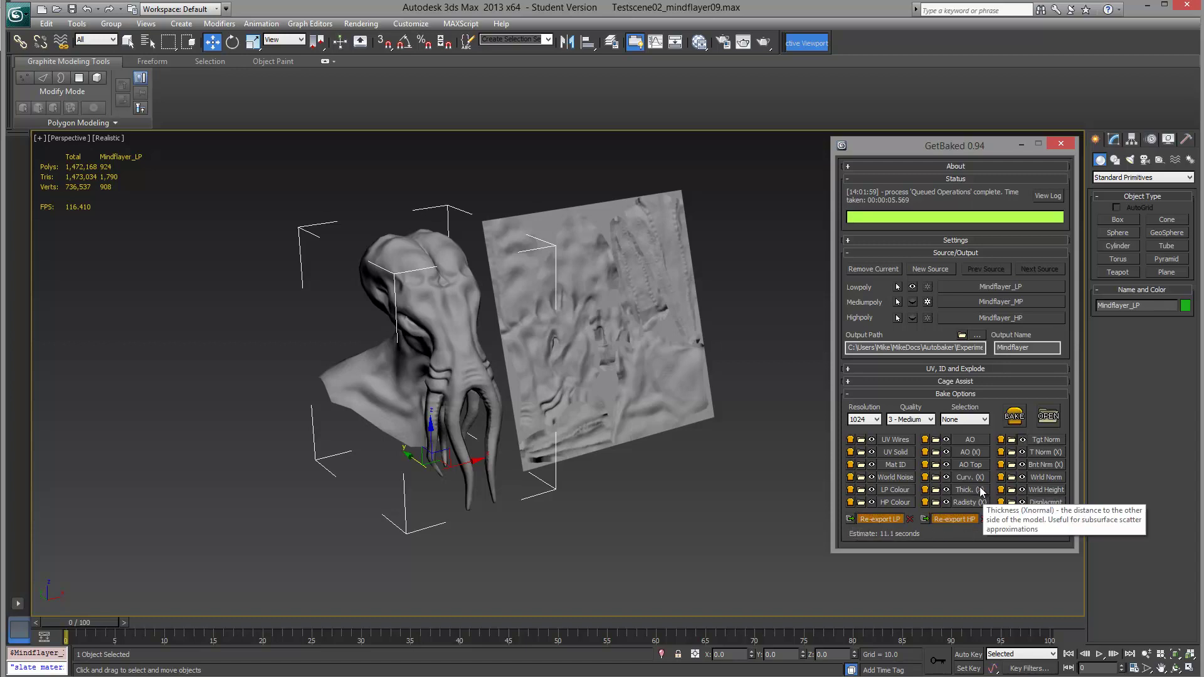
click(977, 477)
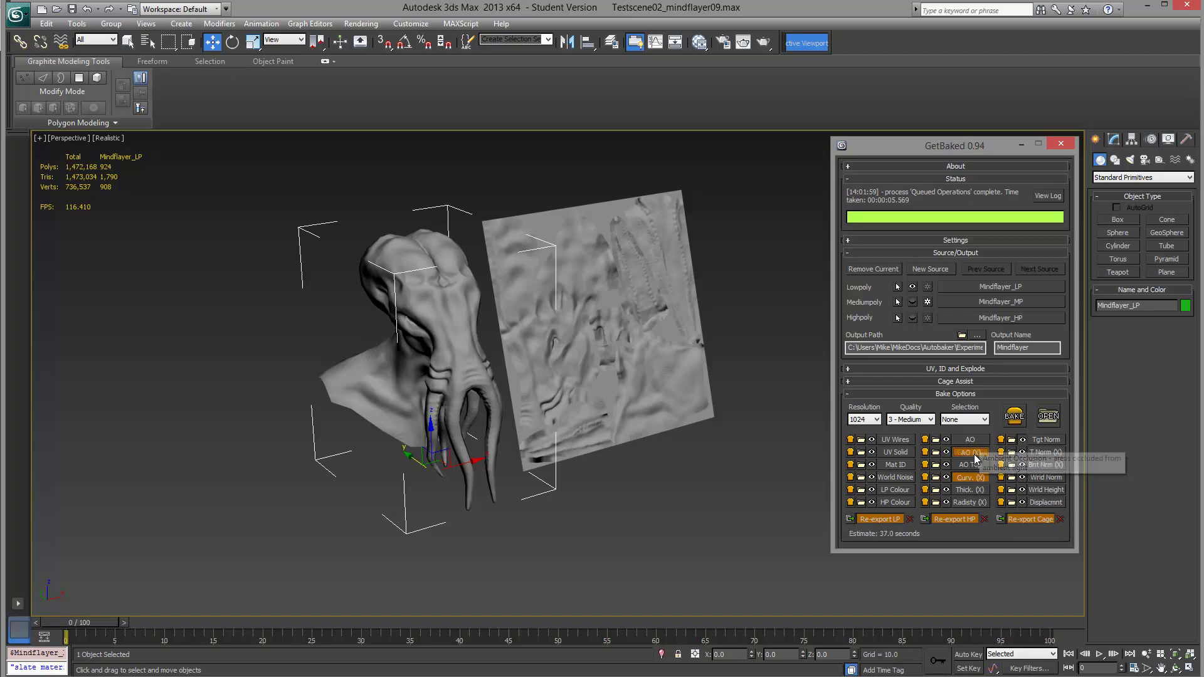
click(974, 454)
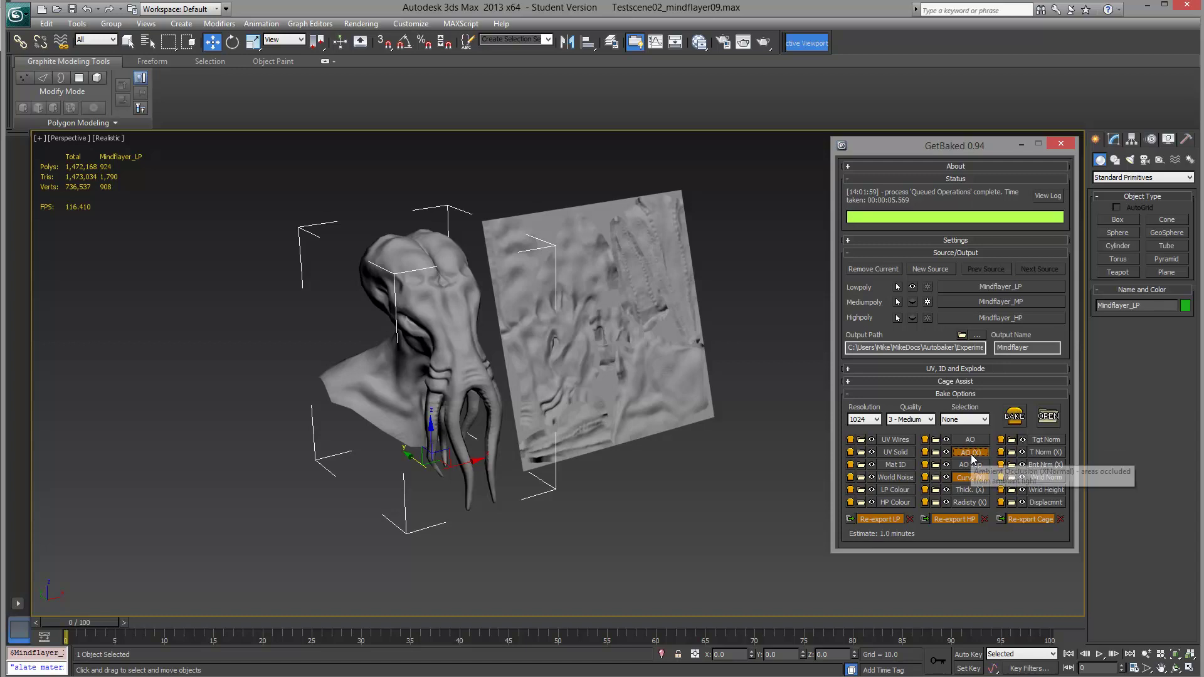
click(1015, 418)
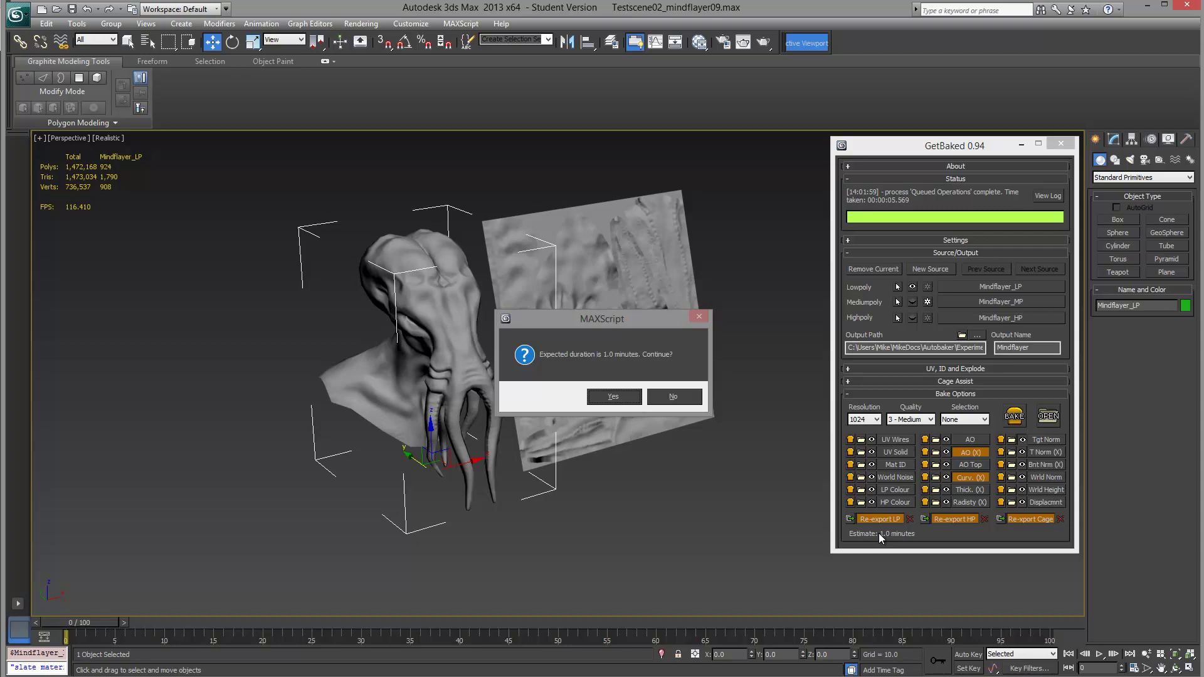
Accept the 1.0-minute expected duration so the Curv. (X) and AO (X) bakes run.
click(611, 397)
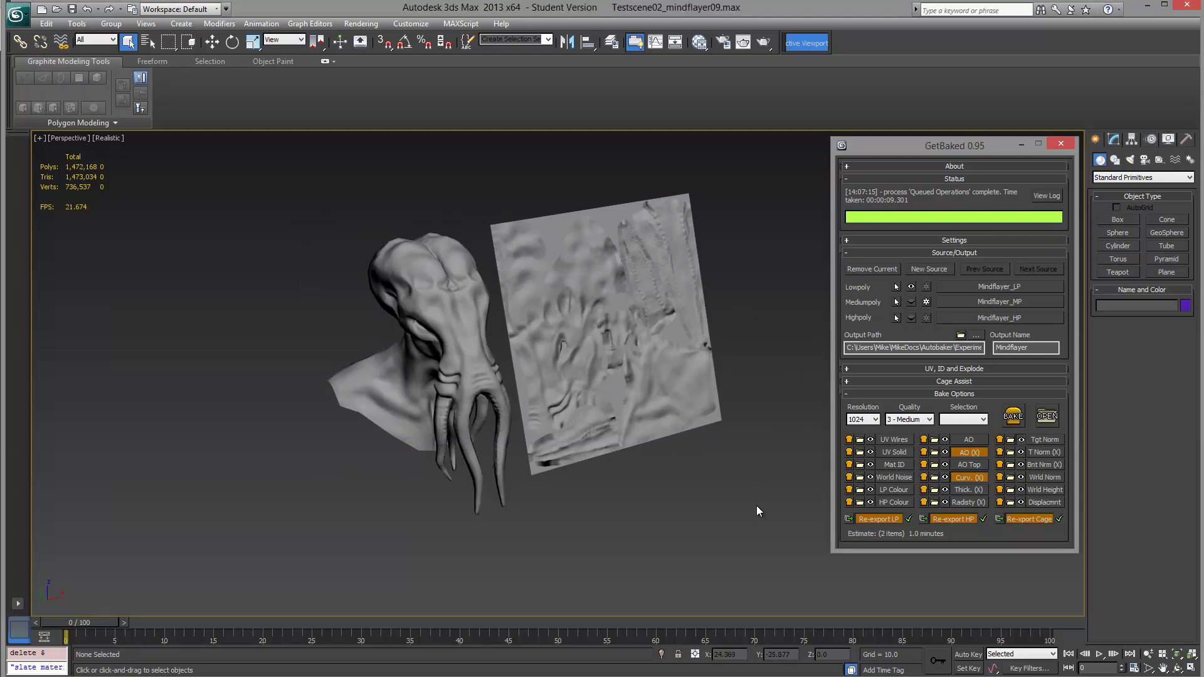
Preview the Curv. (X) bake on Mindflayer_LP, orbit around it, then switch to the AO (X) preview.
click(946, 478)
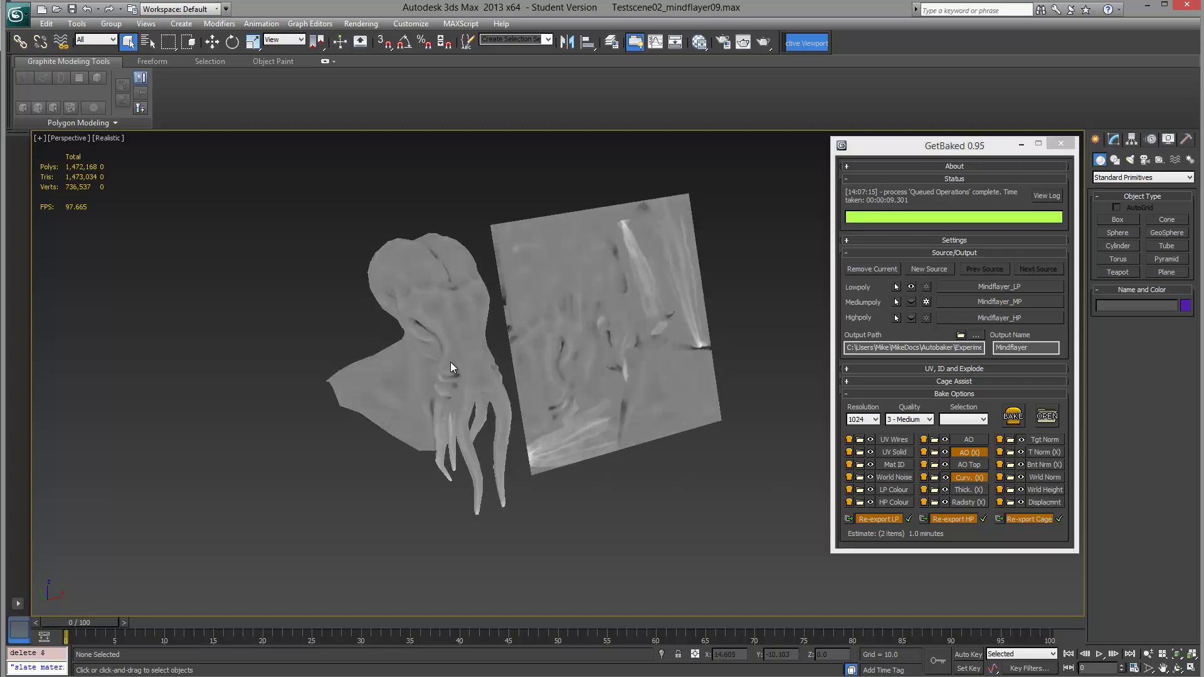
click(457, 389)
scroll(460, 400, up, 1)
alt+middle_drag(459, 400, 456, 375)
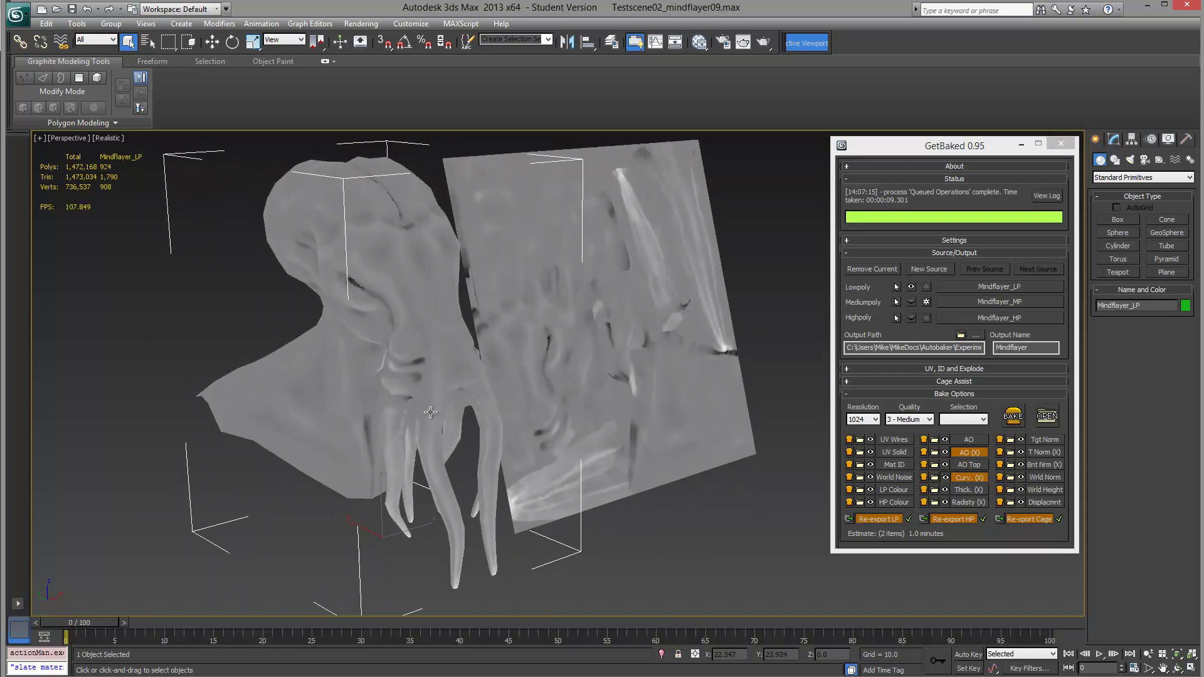
scroll(447, 410, down, 2)
alt+middle_drag(447, 409, 507, 424)
click(945, 452)
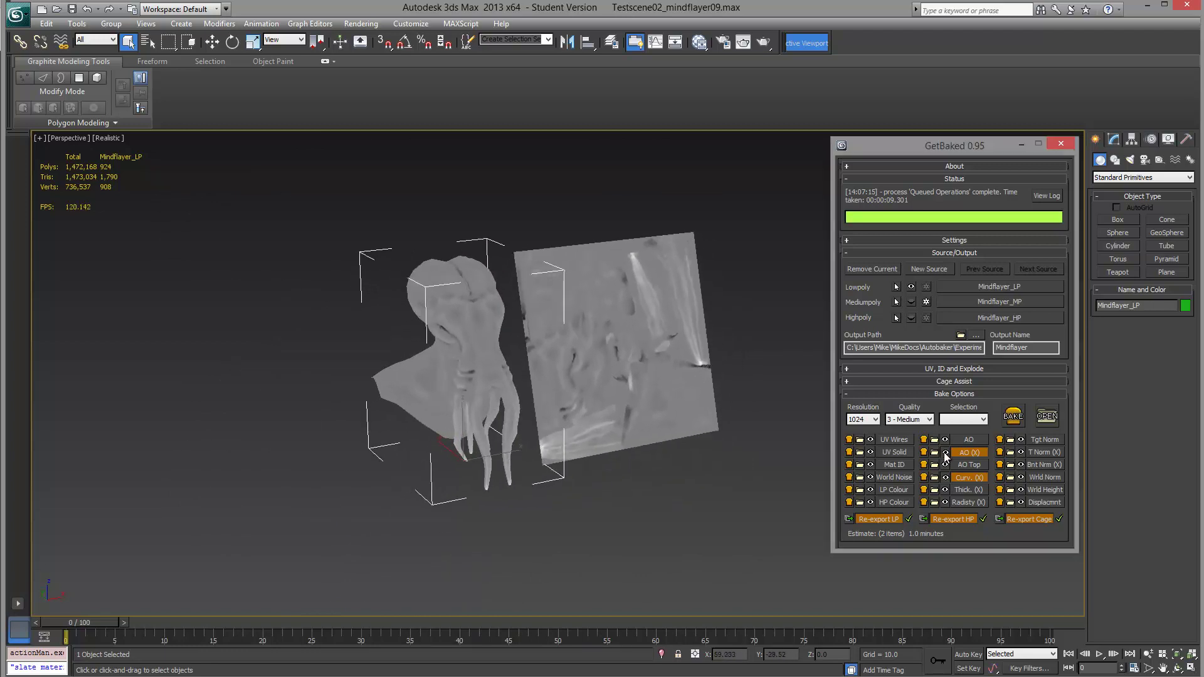
click(512, 372)
click(513, 372)
alt+middle_drag(513, 372, 450, 374)
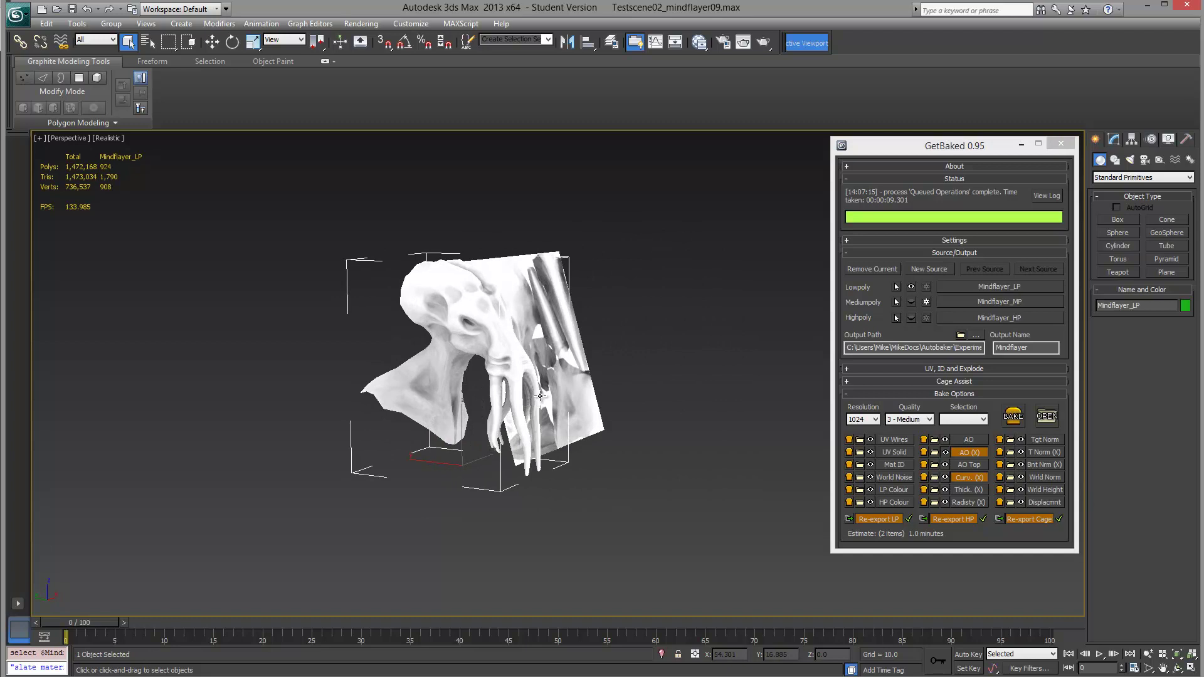
scroll(450, 374, up, 4)
scroll(450, 374, up, 1)
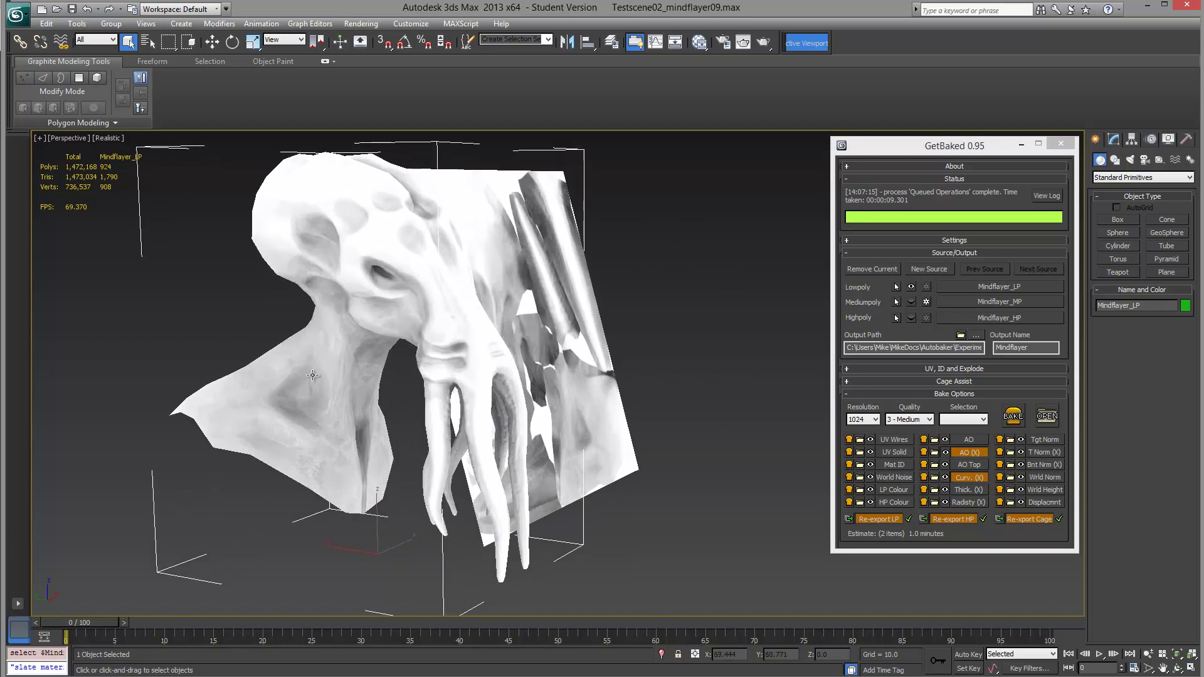
alt+middle_drag(423, 411, 441, 433)
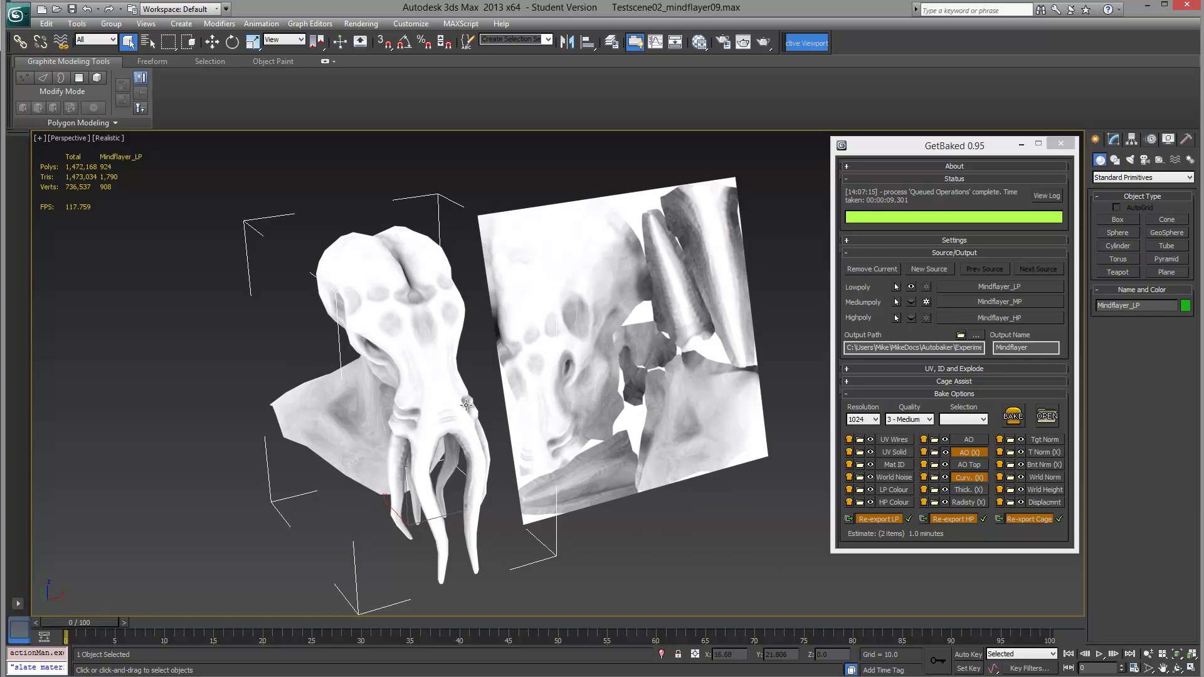
alt+middle_drag(472, 406, 443, 400)
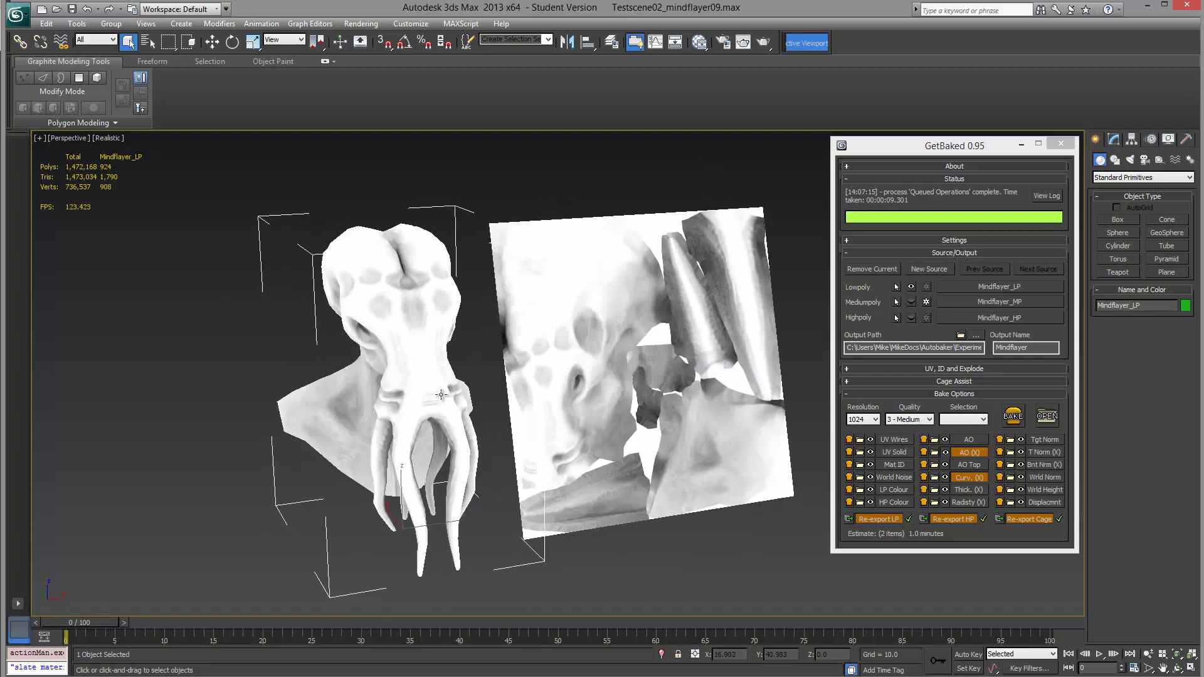
scroll(443, 399, down, 3)
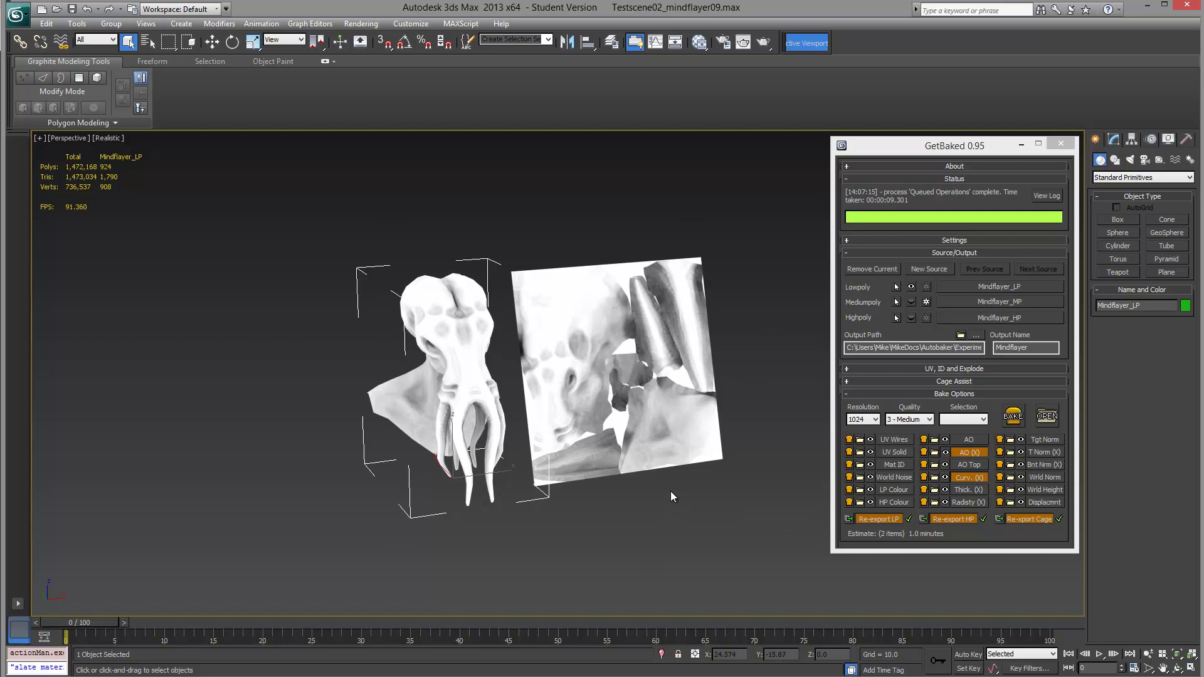
middle_drag(671, 491, 663, 488)
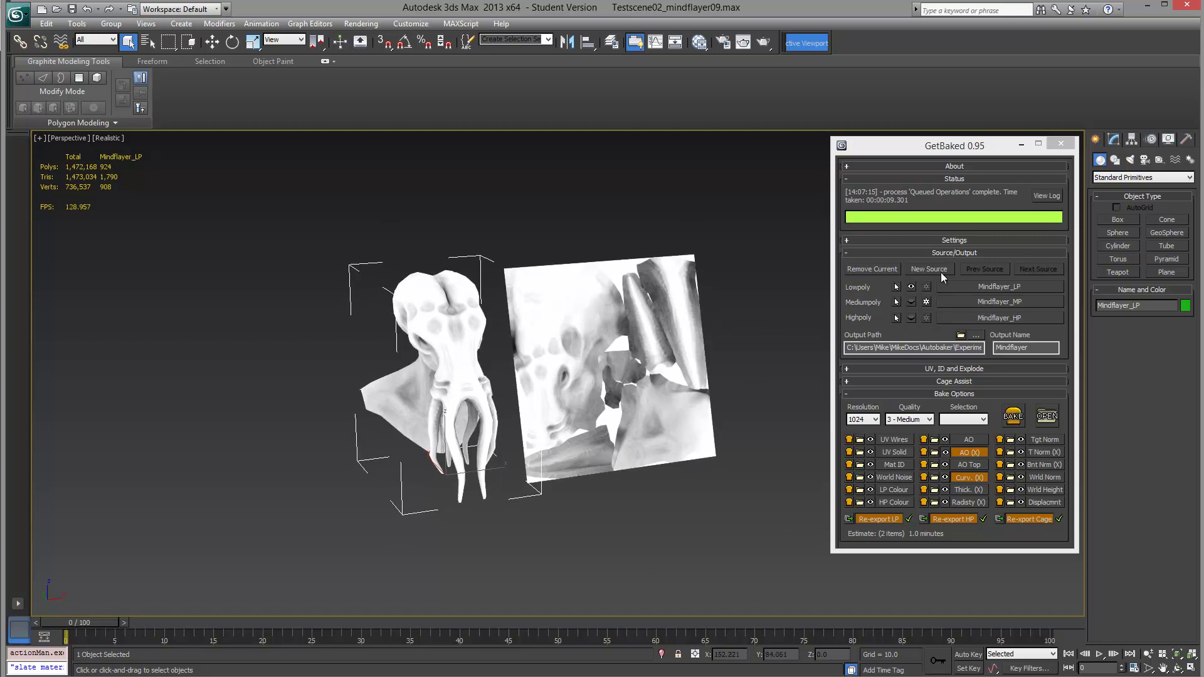
click(957, 369)
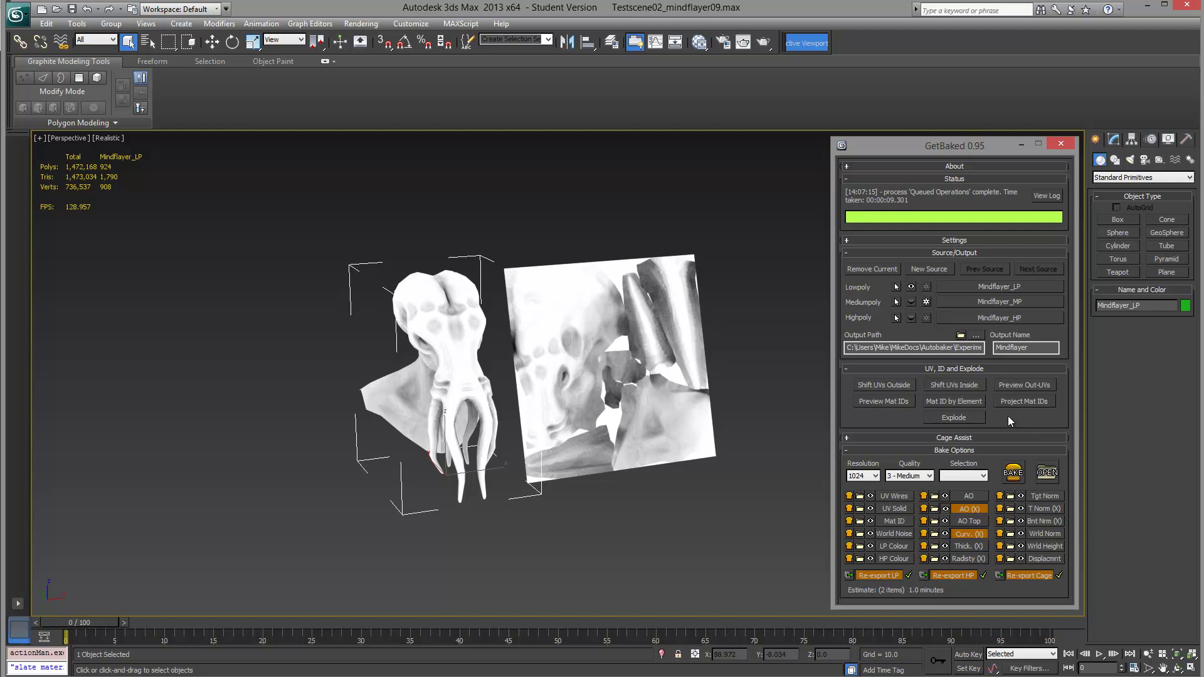
click(938, 368)
click(950, 382)
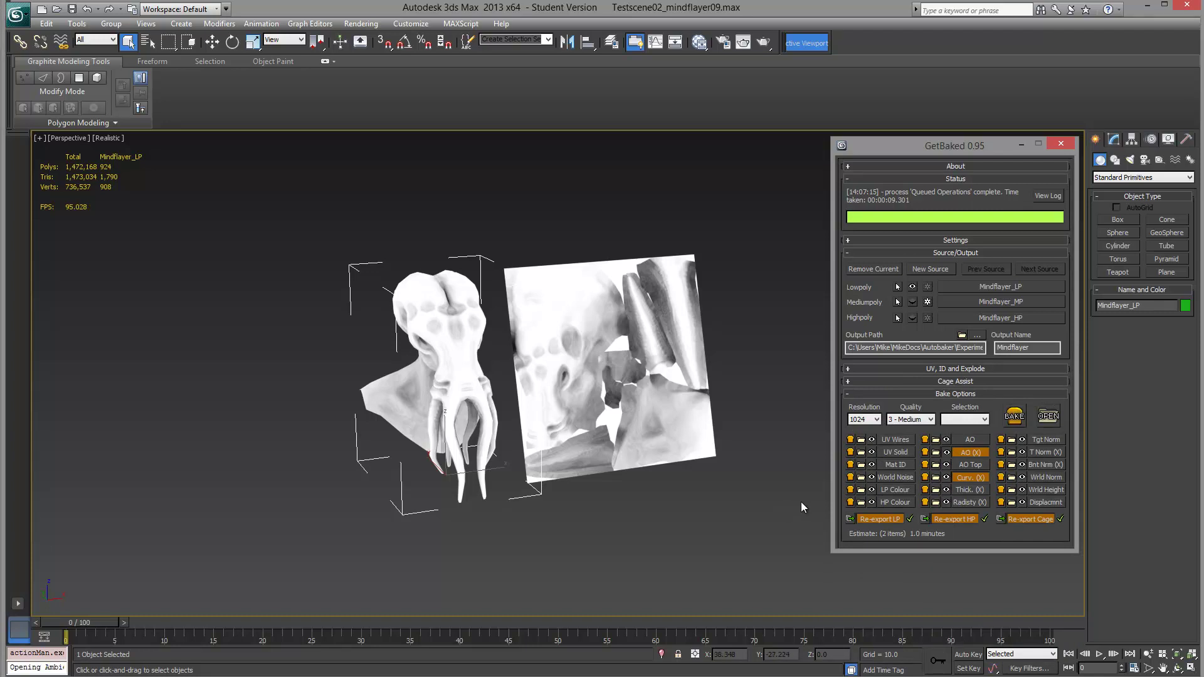
Open the baked Mindflayer_occlusion.TGA in Photoshop, then return to 3ds Max.
click(936, 452)
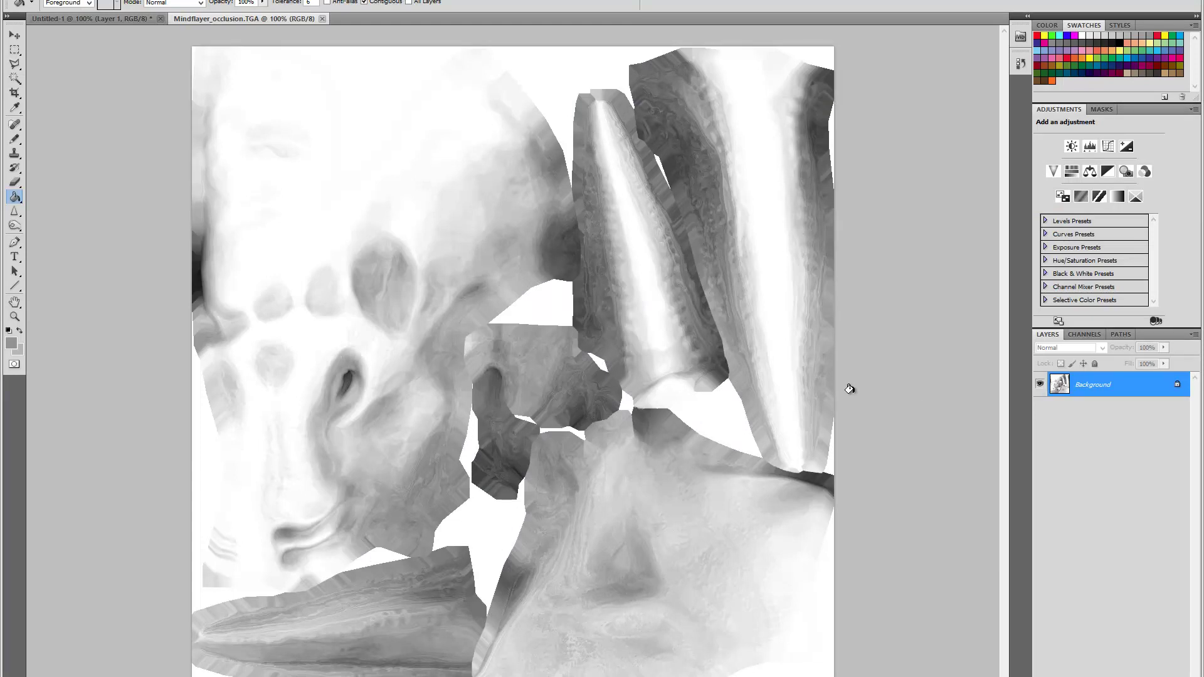
key(alt+Tab)
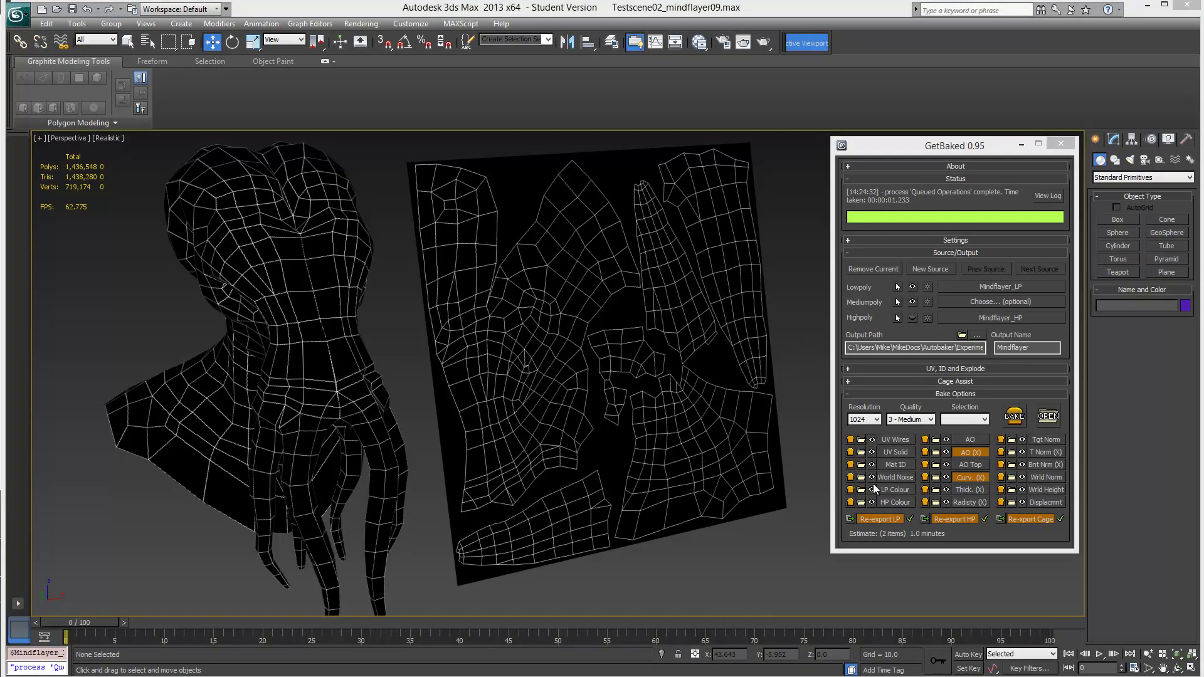
Preview the UV Solid, Mat ID and World Noise bakes in turn on the Mindflayer.
click(871, 450)
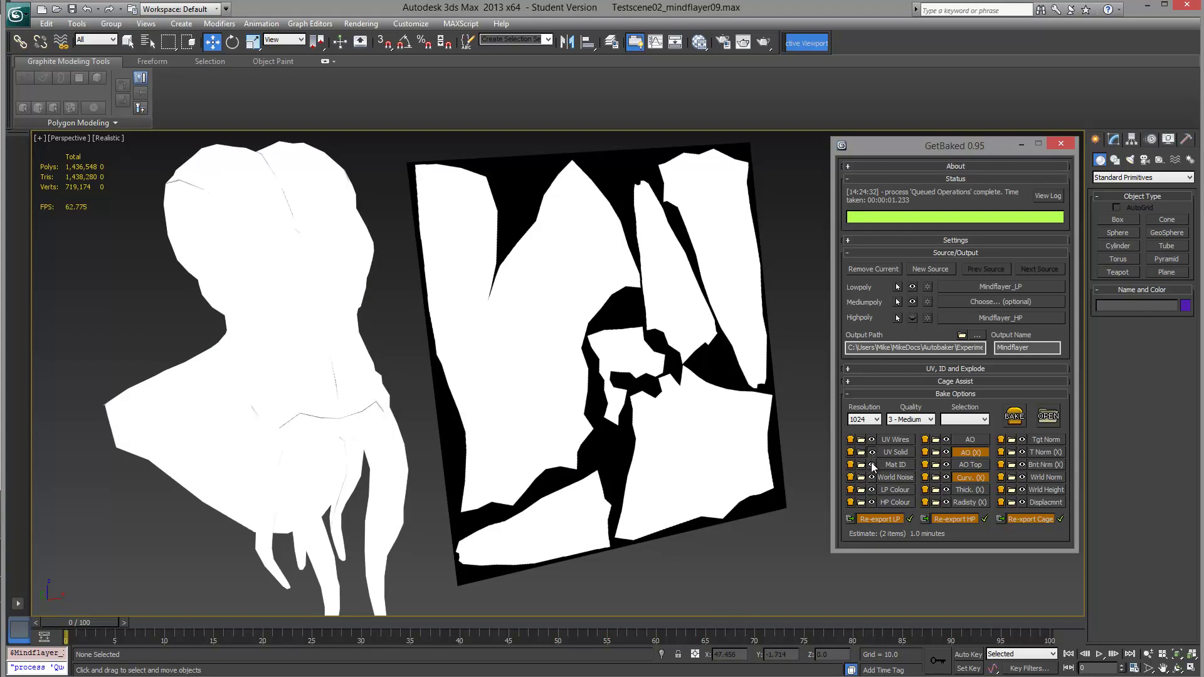
click(872, 463)
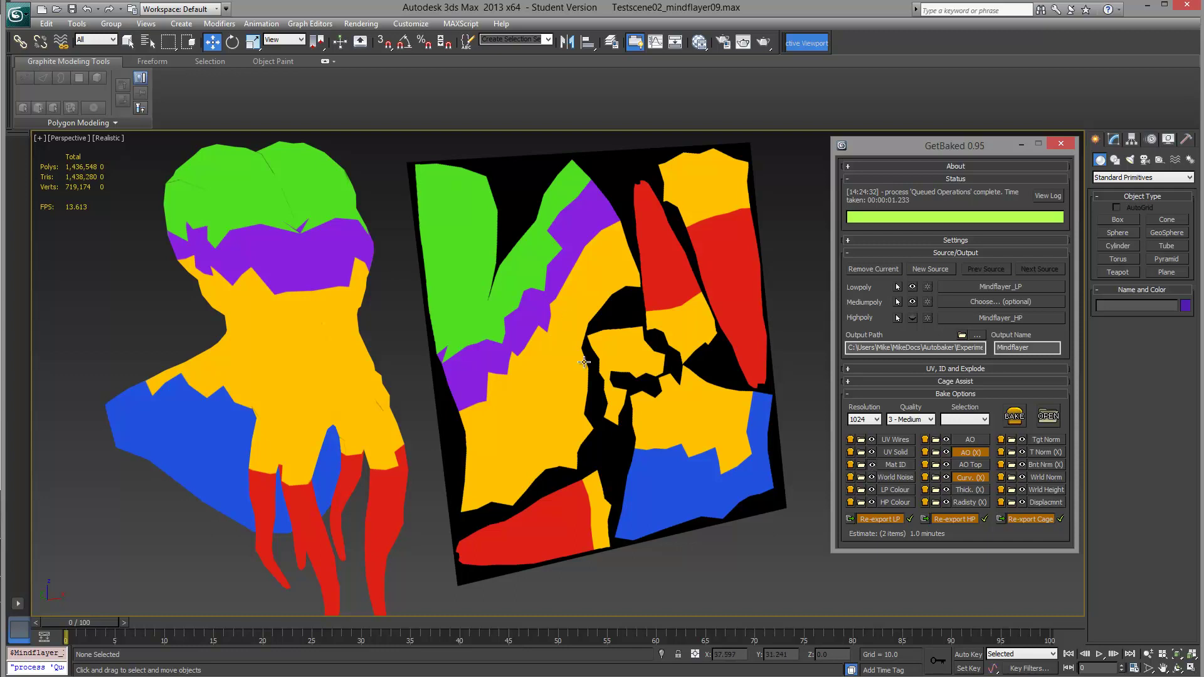
click(872, 478)
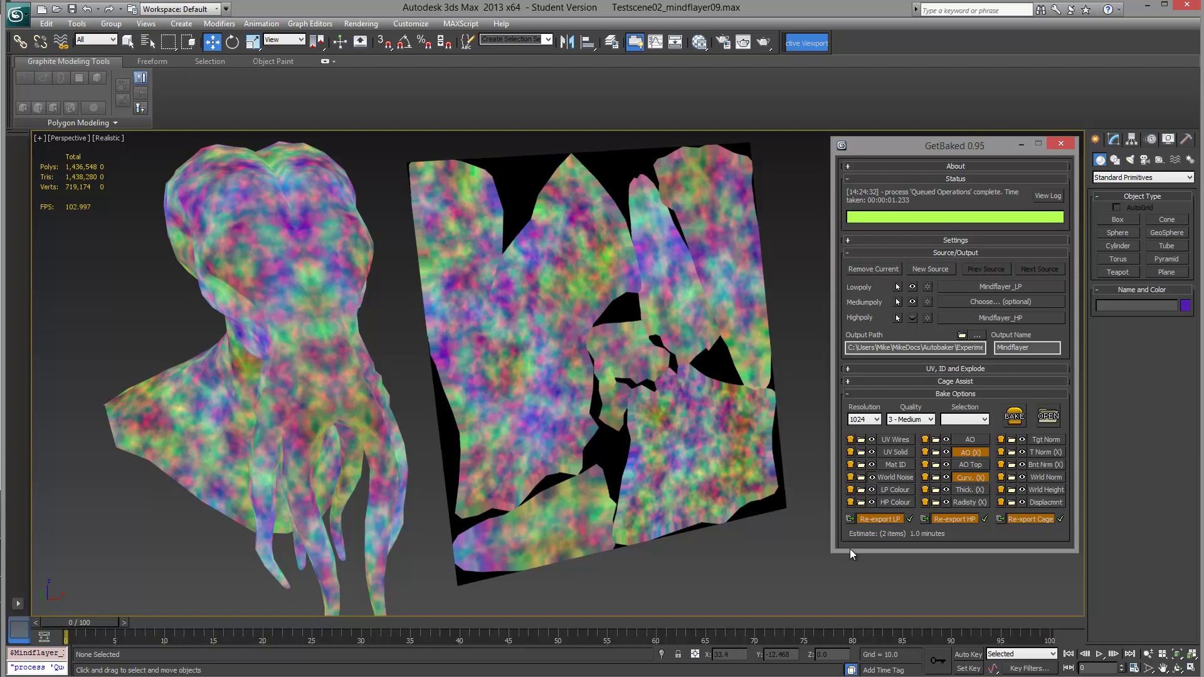
Preview the LP Colour bake, then the HP Colour bake, ending on flat purple.
click(872, 491)
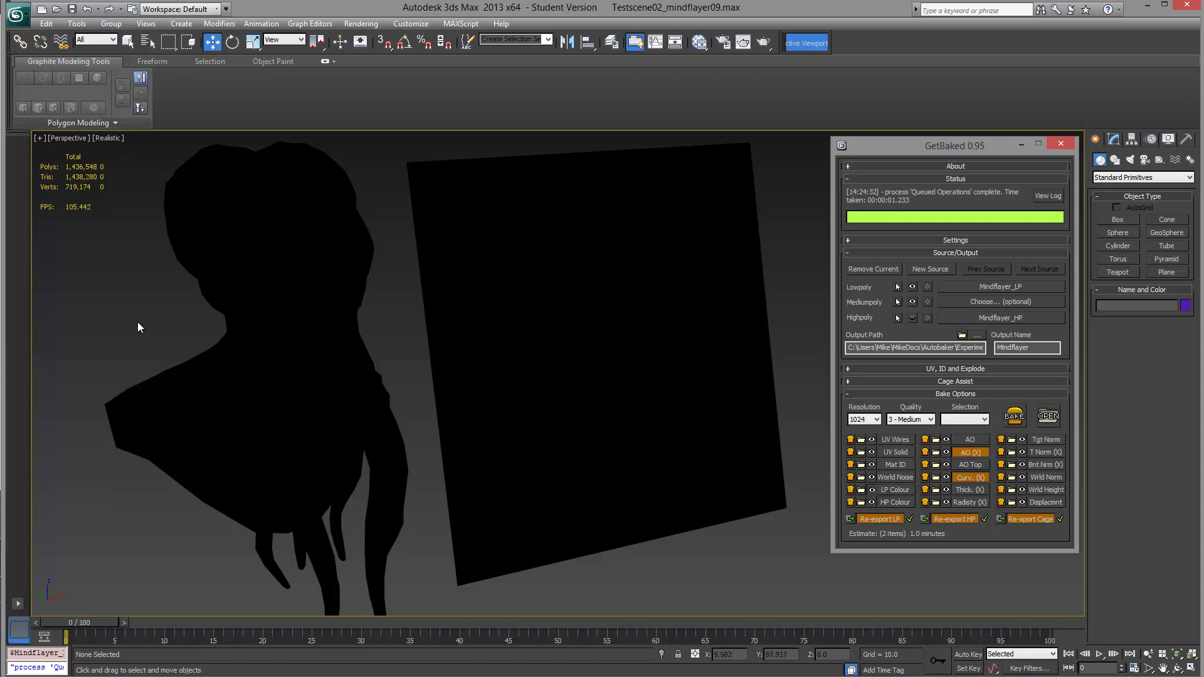
click(872, 504)
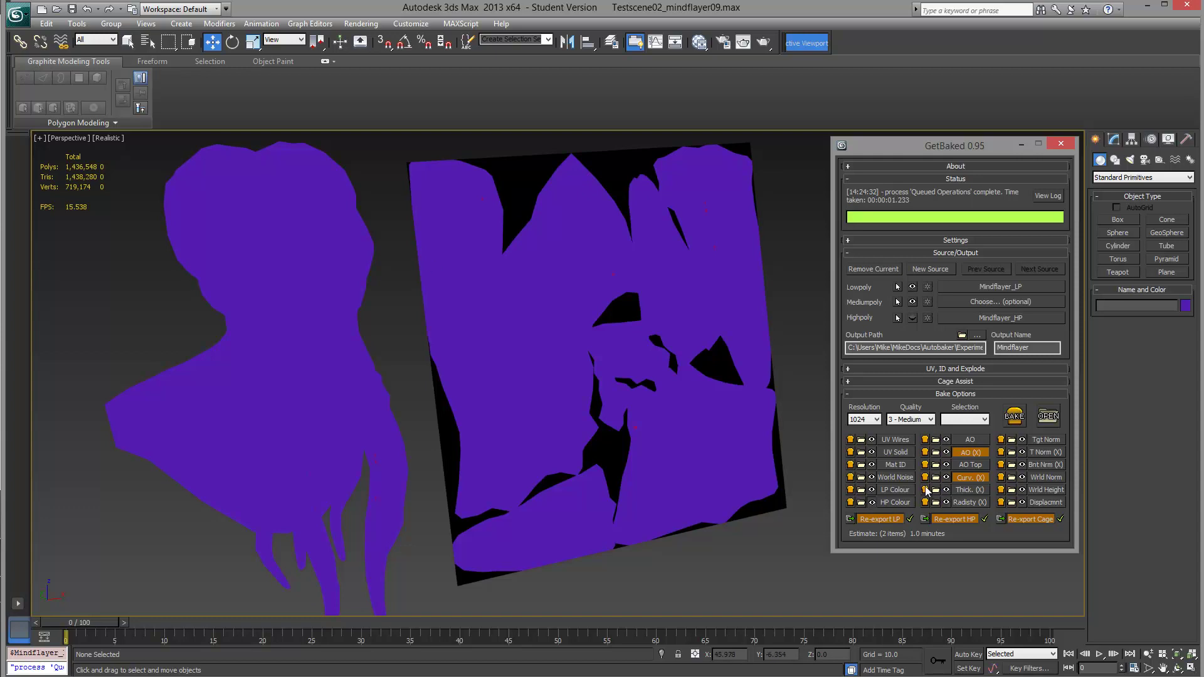
Cycle through the AO, AO (X), AO Top and Curv. (X) bake previews.
click(947, 440)
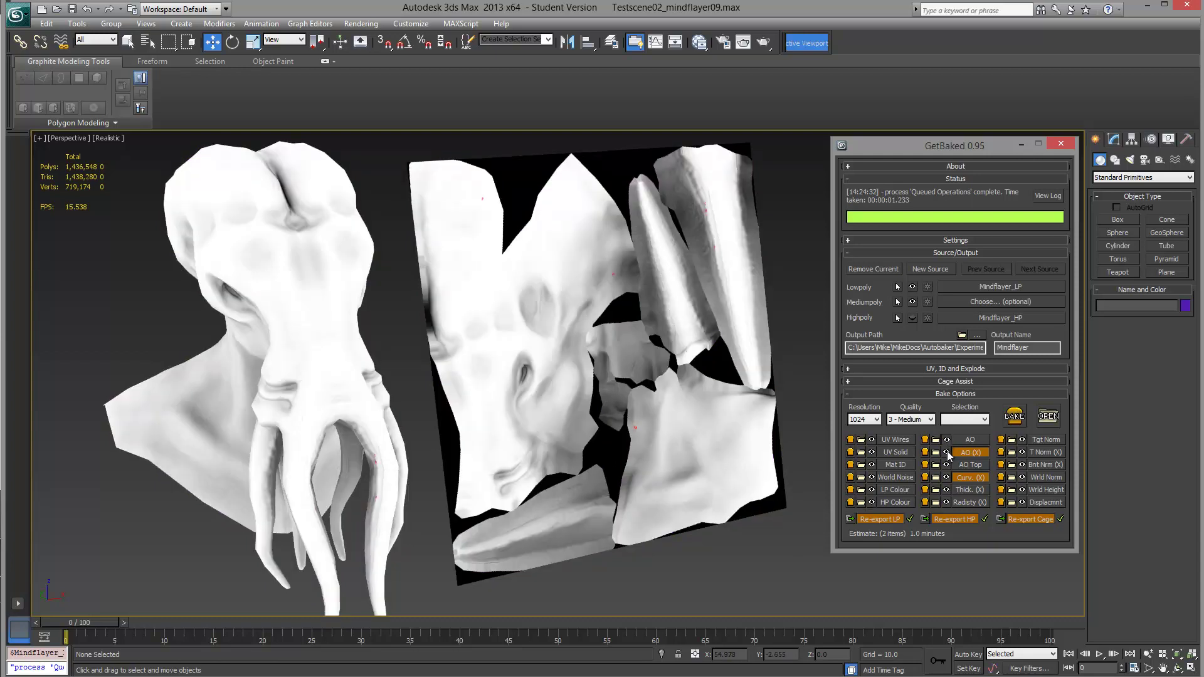
click(946, 452)
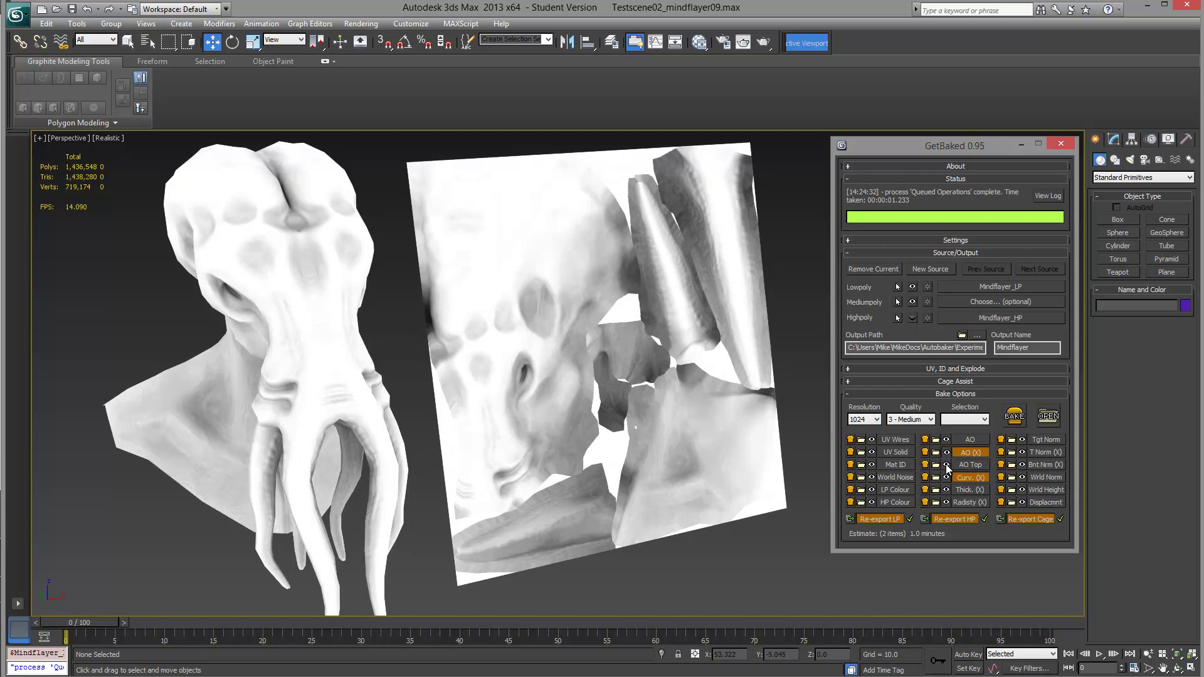
click(946, 465)
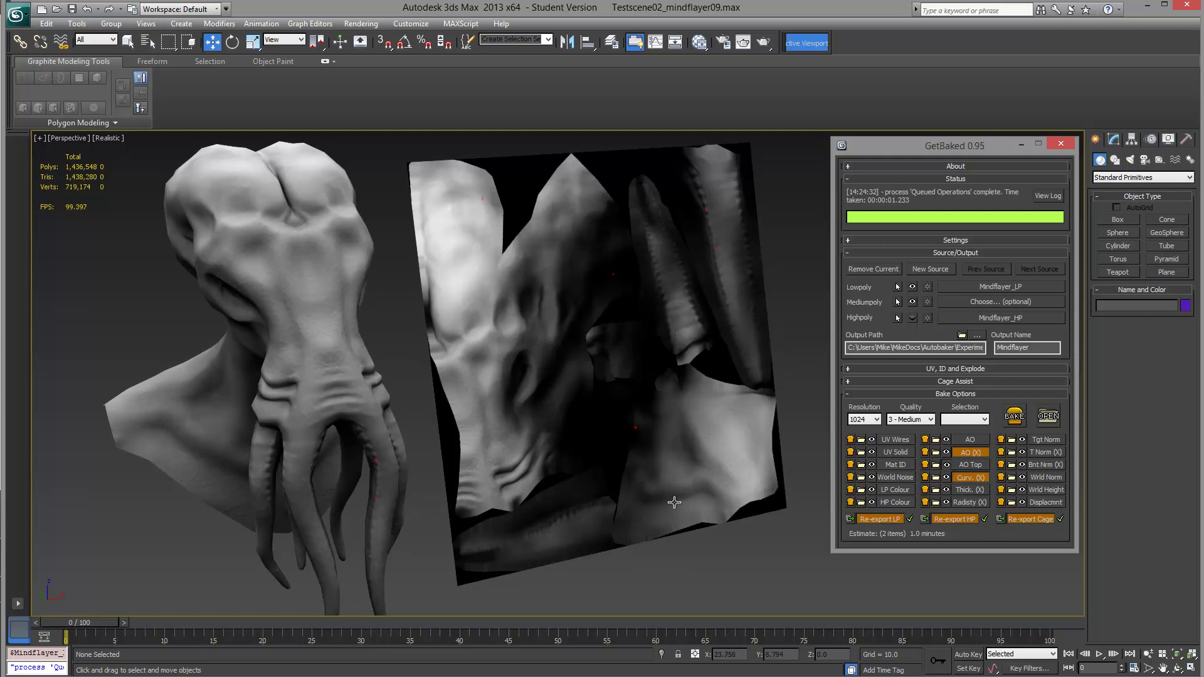
click(946, 478)
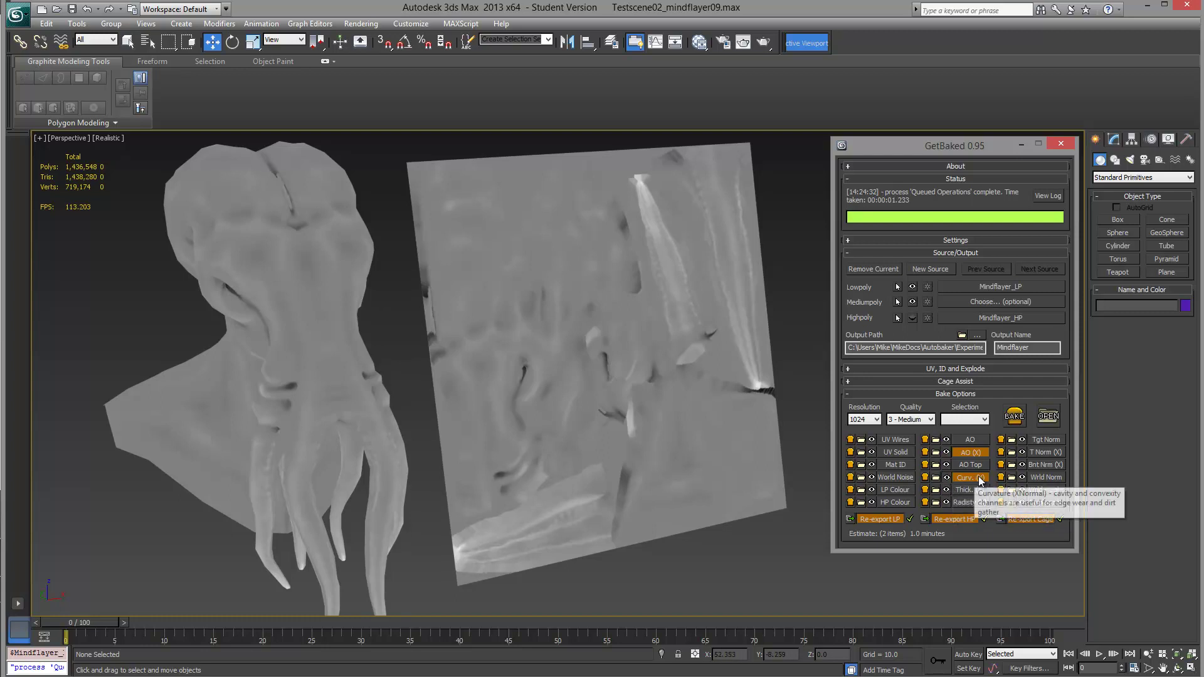
Cycle through the Radisty (X), Tgt Norm, T Norm (X) and Bnt Nrm (X) bake previews.
click(946, 503)
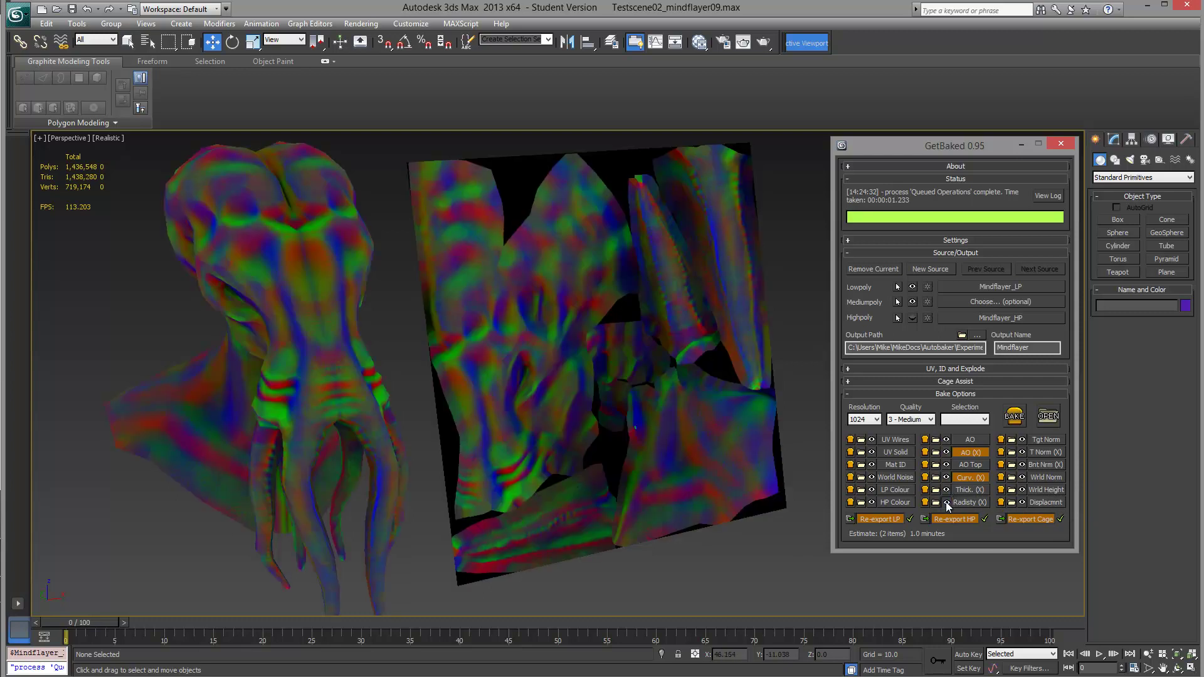
click(1023, 439)
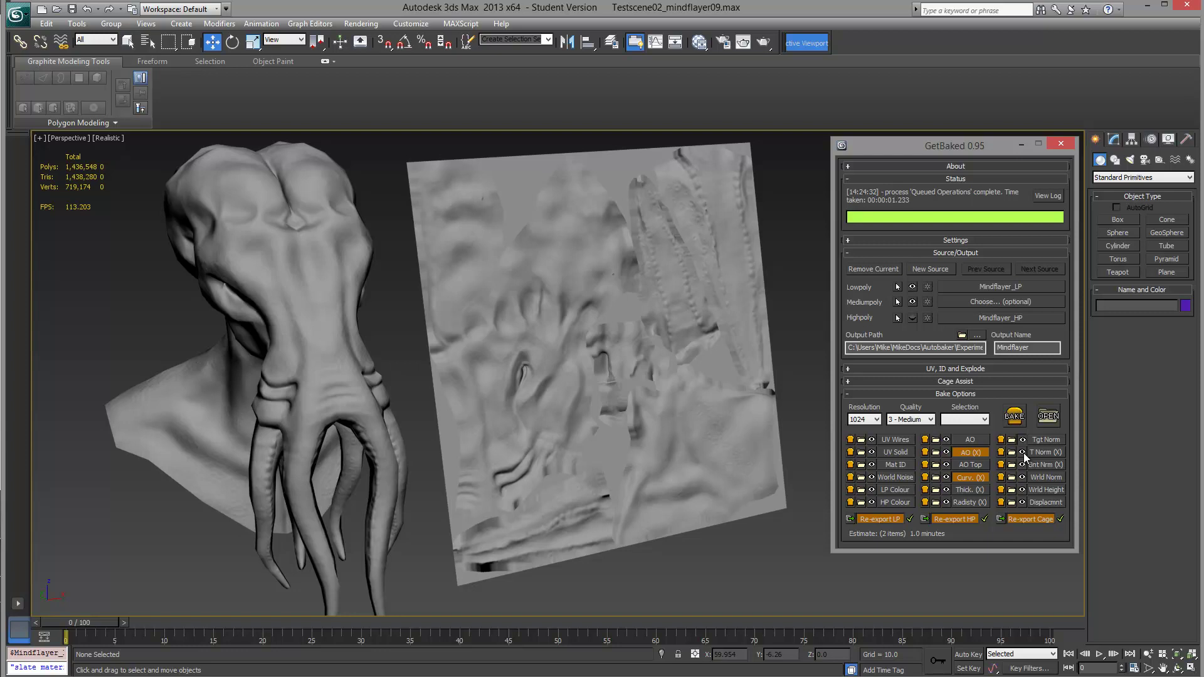
click(1023, 453)
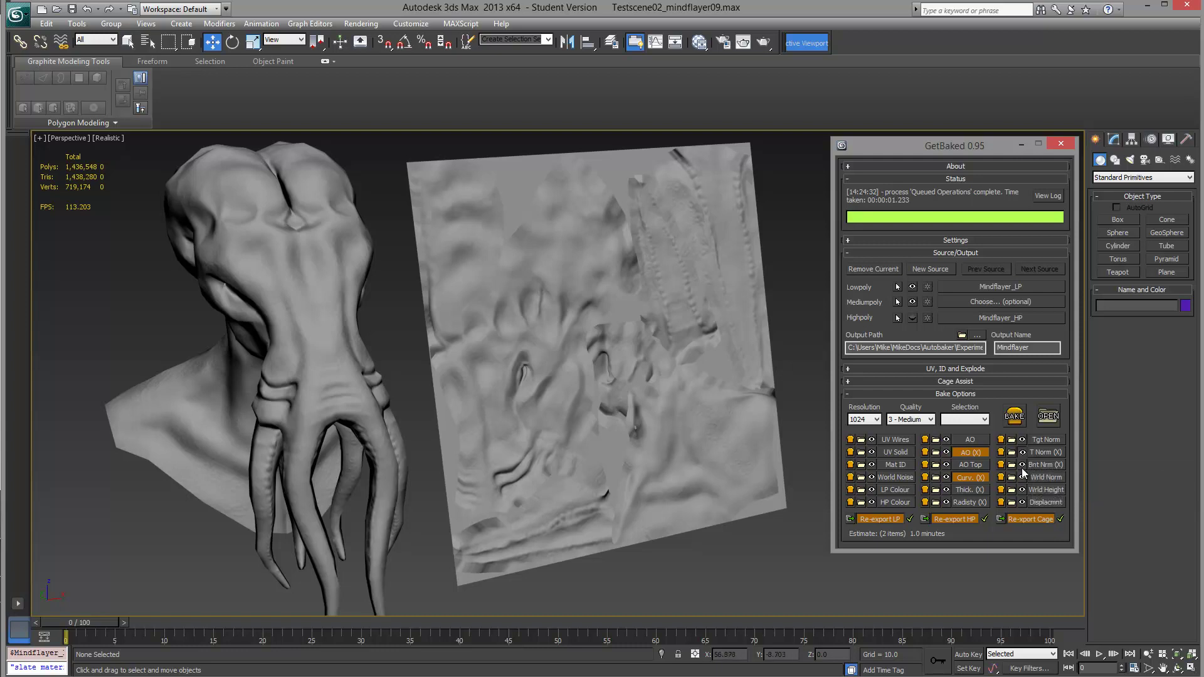
click(1021, 465)
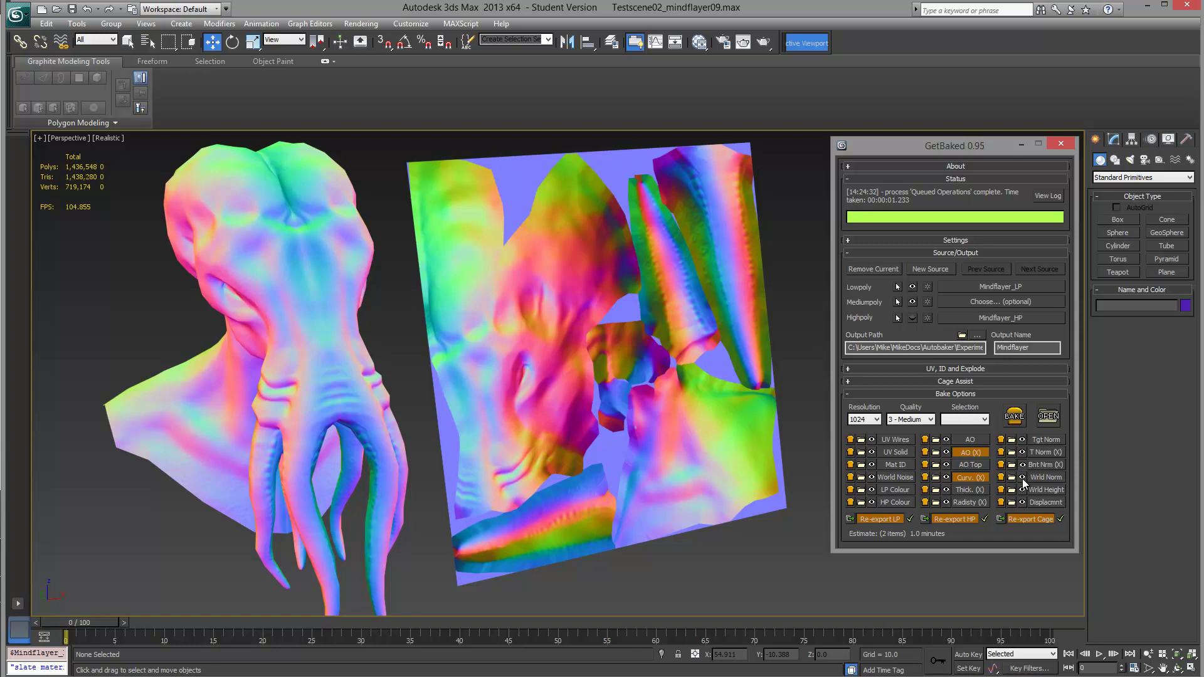
Preview the Wrld Norm bake, then the greyscale Wrld Height bake.
click(1021, 477)
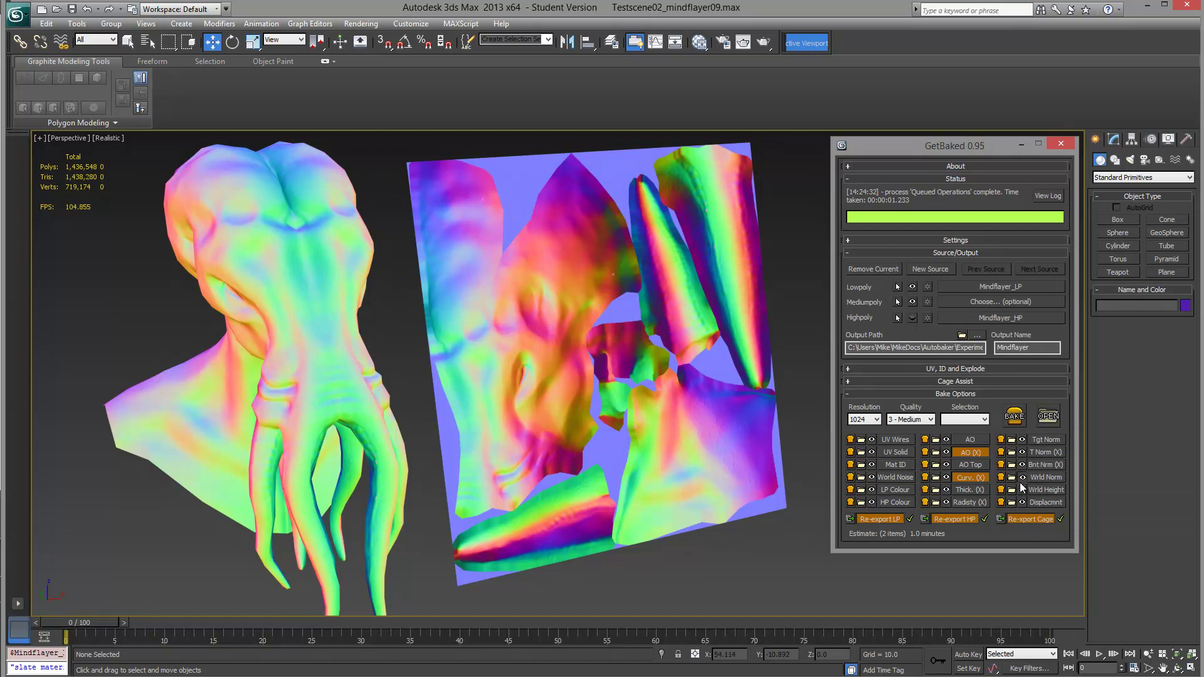
click(1024, 490)
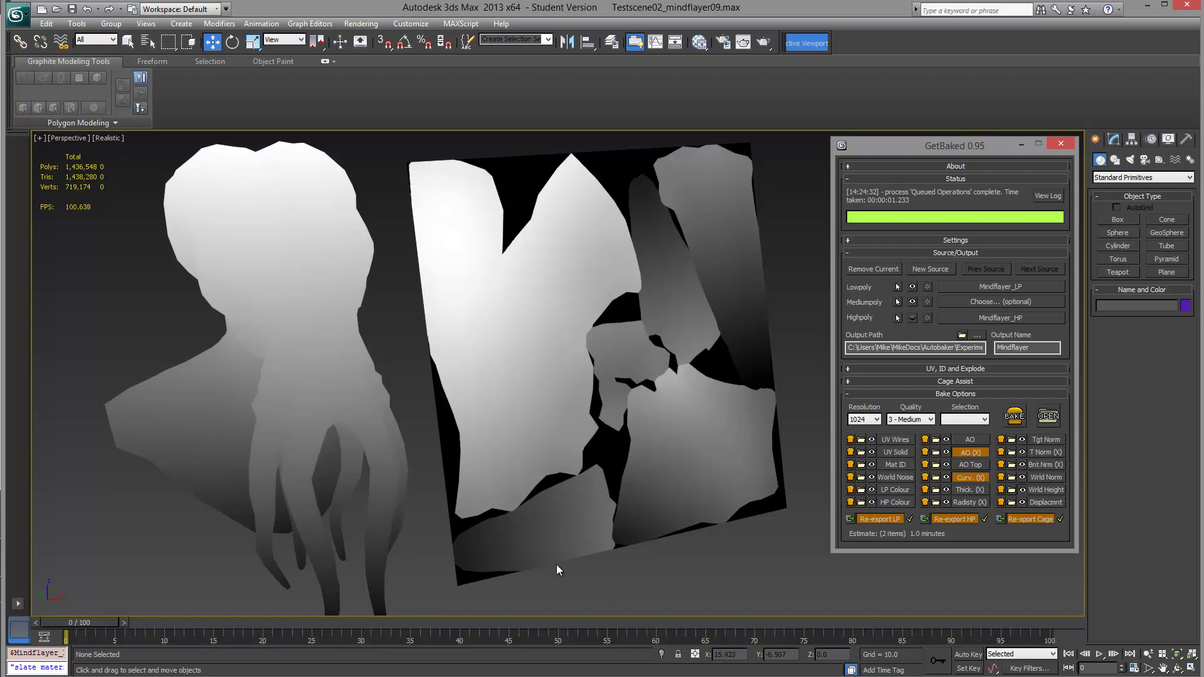
Revisit the World Noise and Wrld Height previews, then show the Displacmnt bake.
click(871, 477)
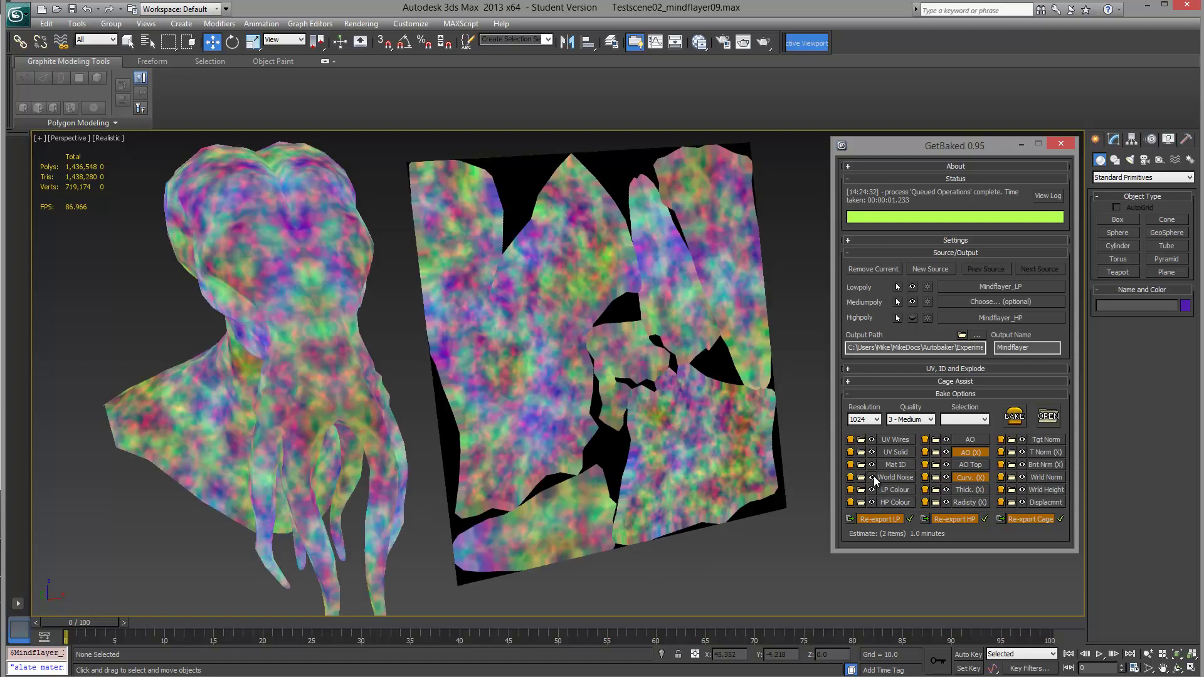
click(1023, 490)
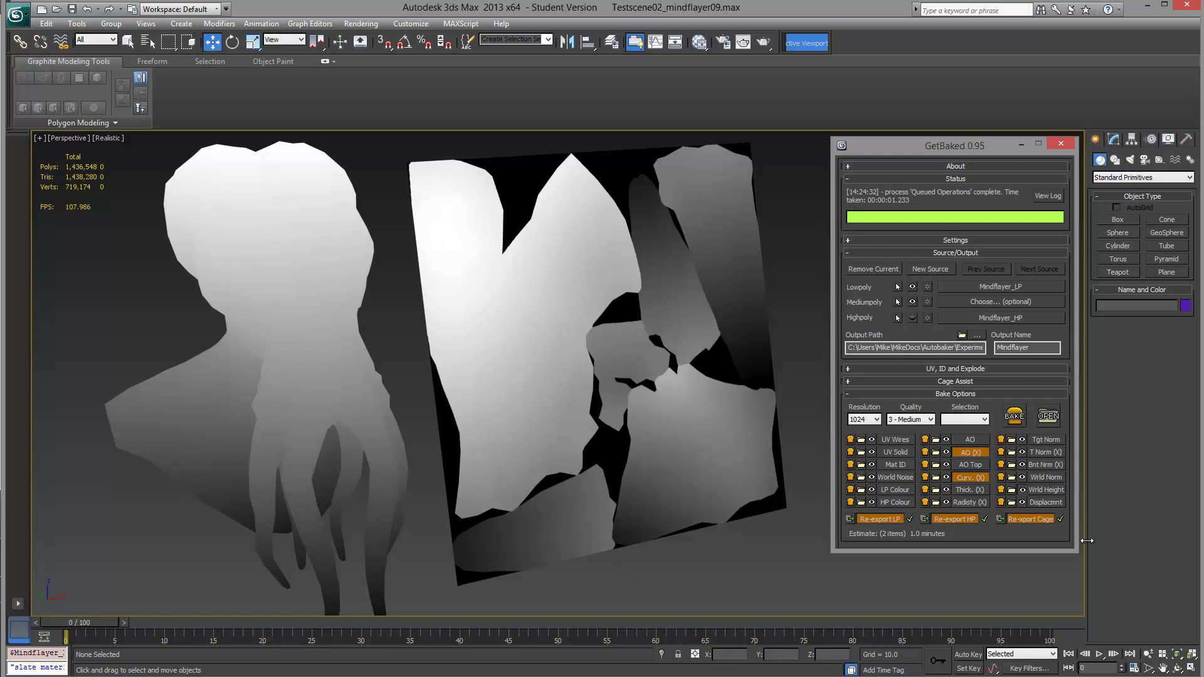
click(1022, 502)
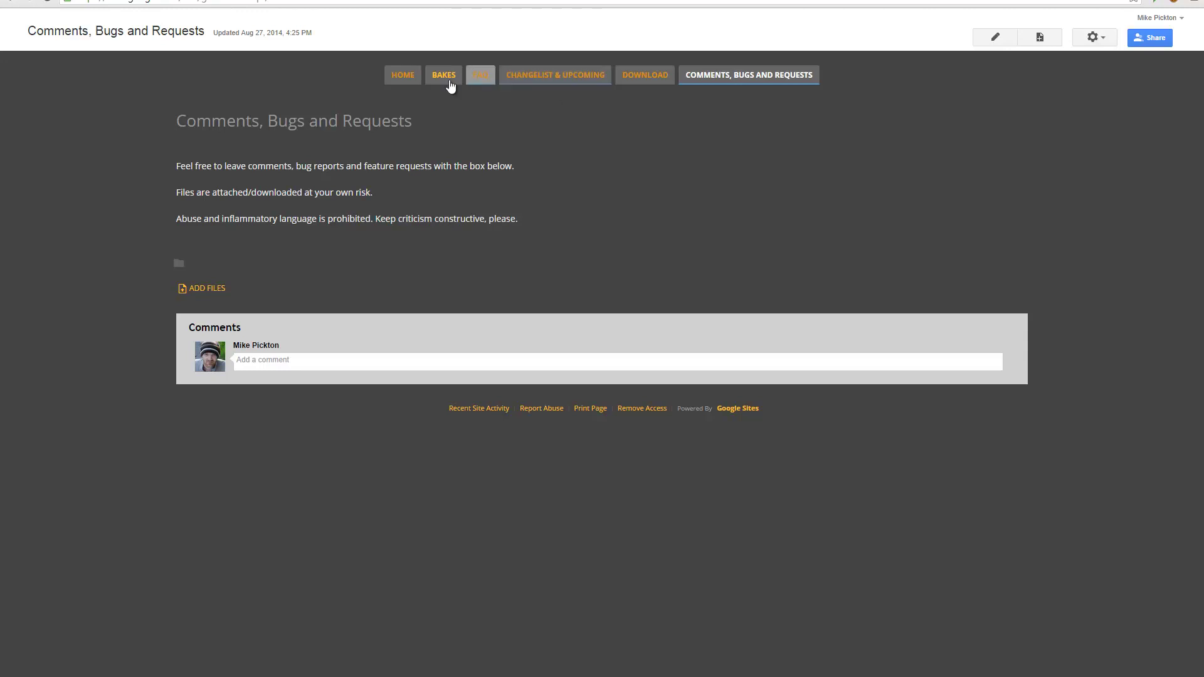
Browse the GetBaked site's Changelist & Upcoming, Download, and Comments, Bugs and Requests pages.
click(546, 76)
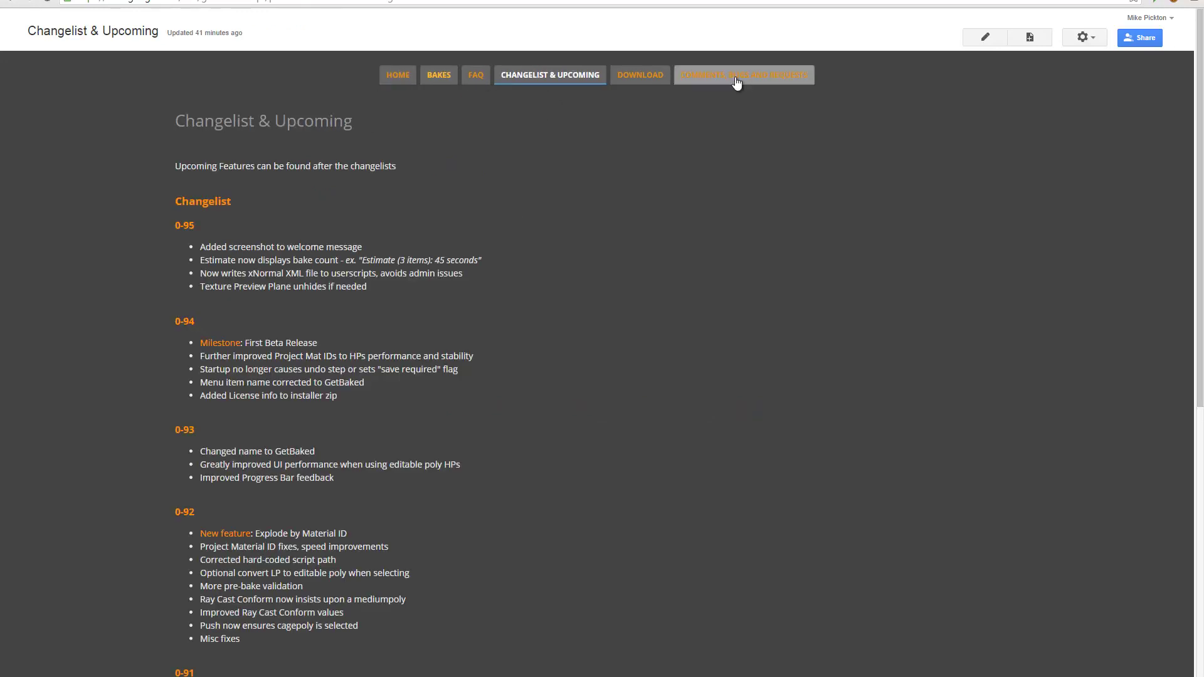
click(636, 78)
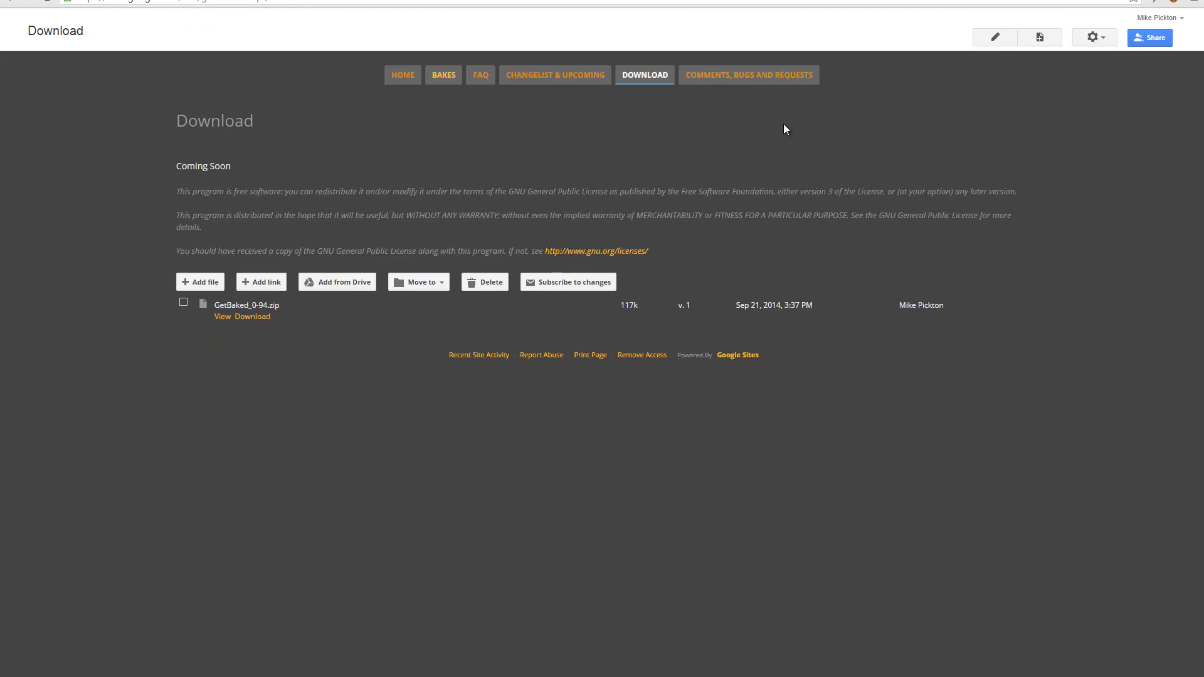
click(735, 72)
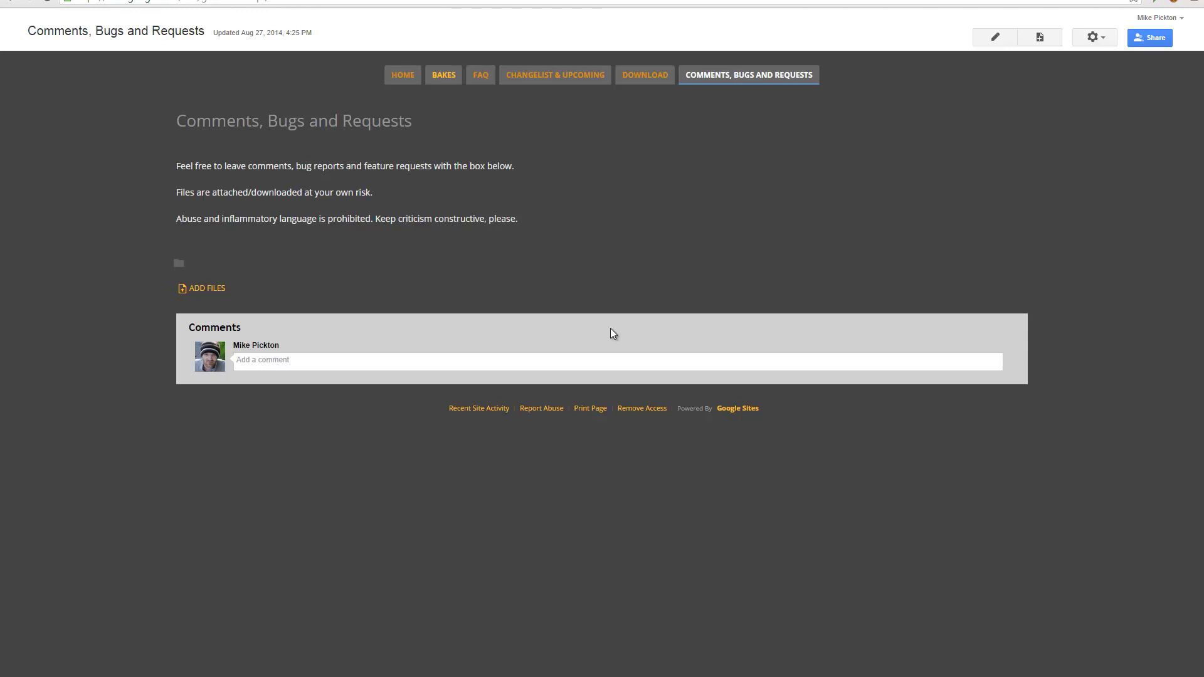
Return to the Download page, view the FAQ, then follow the charity donation link.
key(alt+Left)
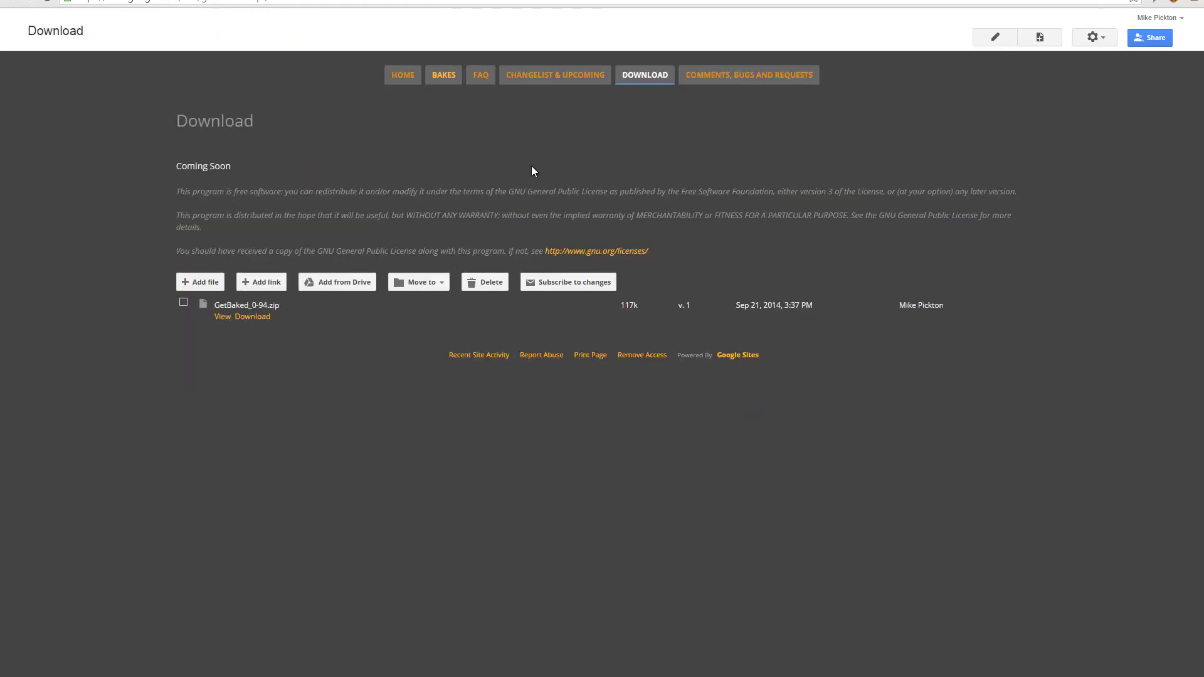
click(482, 77)
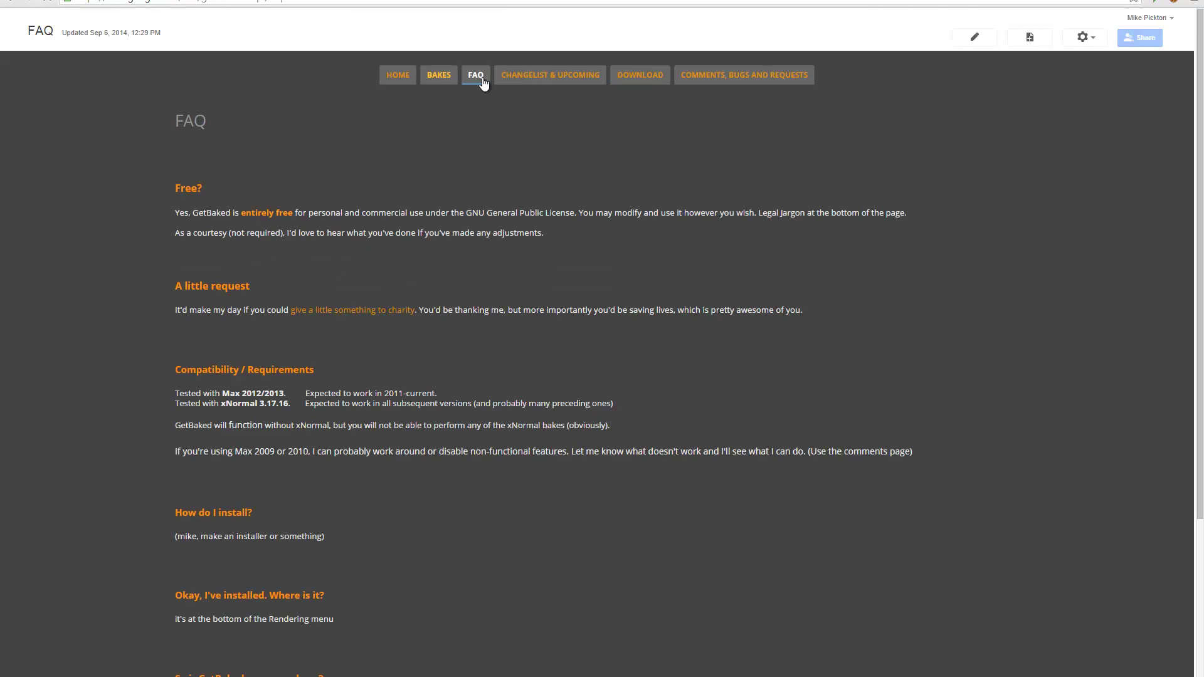
click(375, 310)
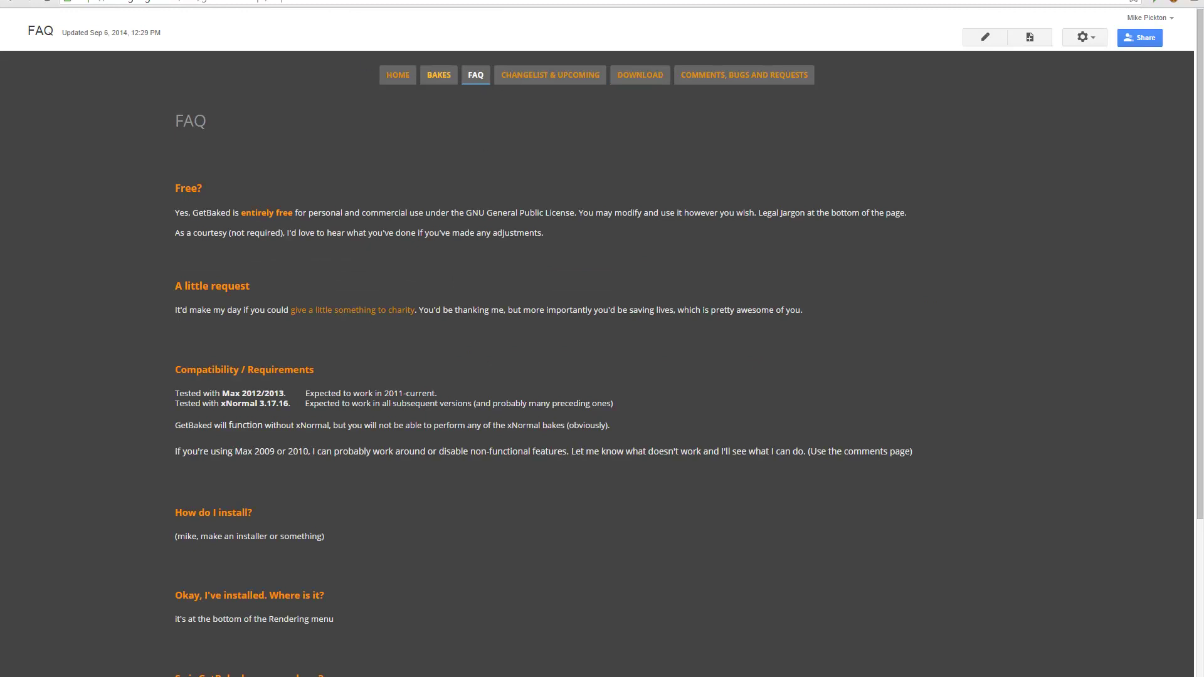